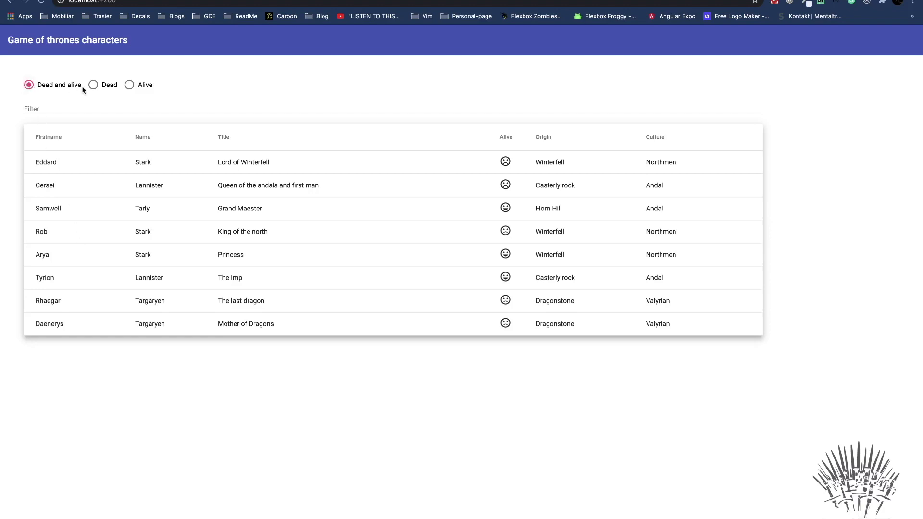
Show only dead characters in the Chrome table and focus the Filter field to search Rob.
{"action": "left_click", "coordinate": [129, 86]}
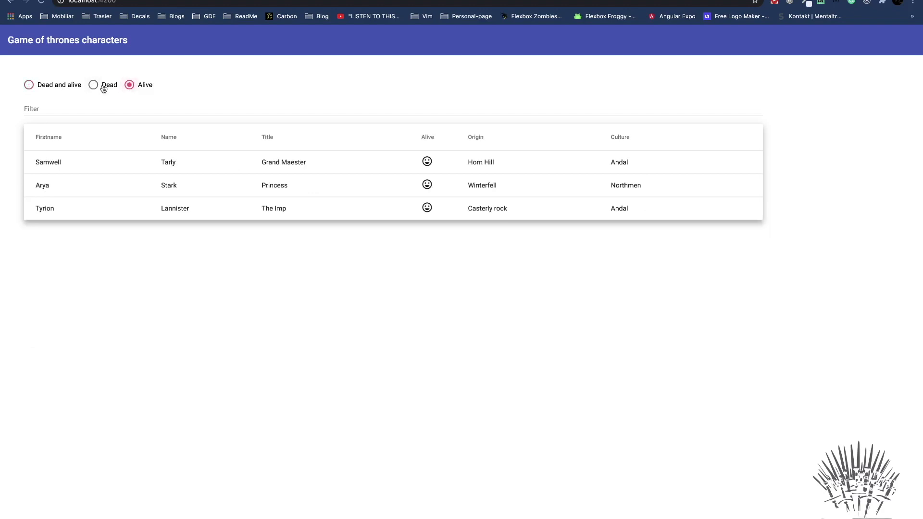
{"action": "left_click", "coordinate": [72, 107]}
{"action": "type", "text": "Ro"}
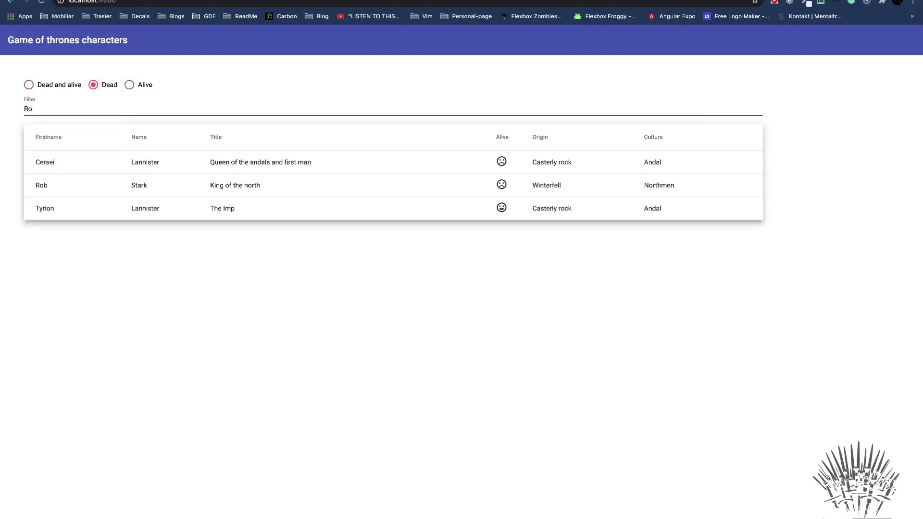
{"action": "type", "text": "b"}
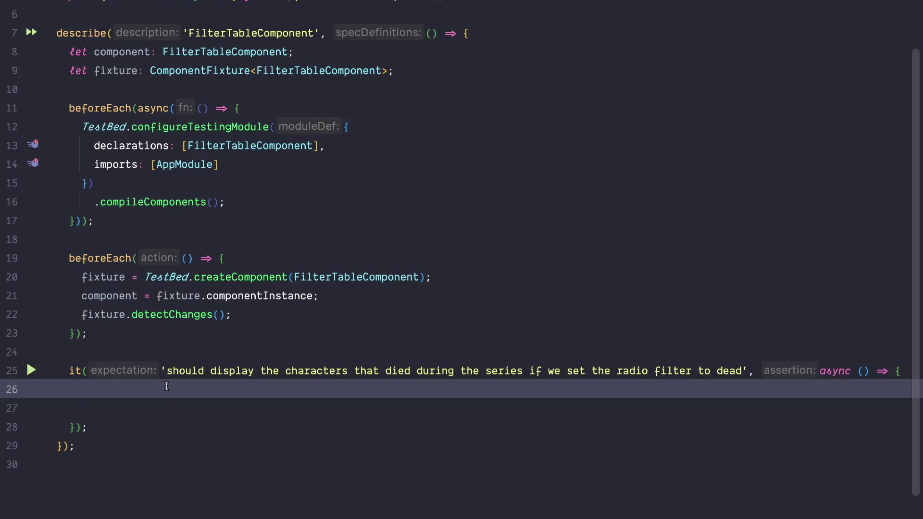
{"action": "type", "text": "const d"}
{"action": "type", "text": "eadRadio "}
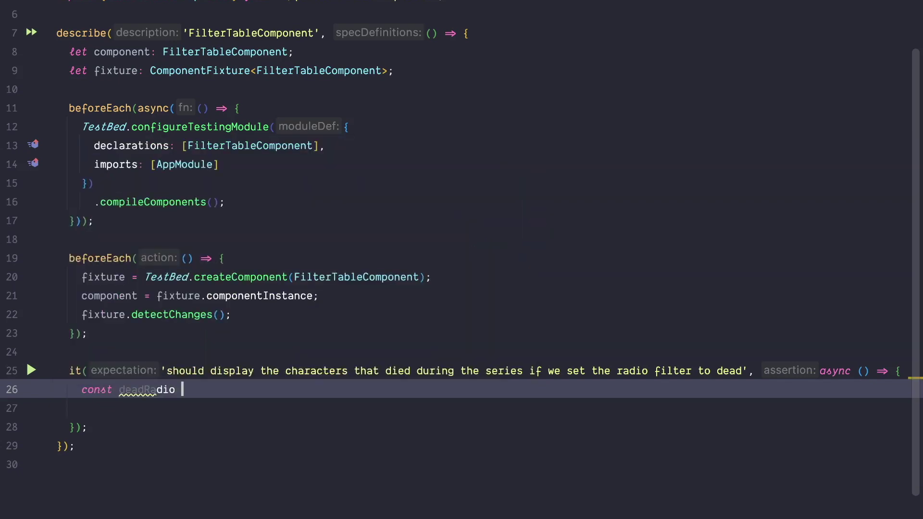
{"action": "type", "text": "= fix"}
Add const deadRadio = fixture.debugElement.query(By.css('#deadFilter')), importing By.
{"action": "key", "text": "Return"}
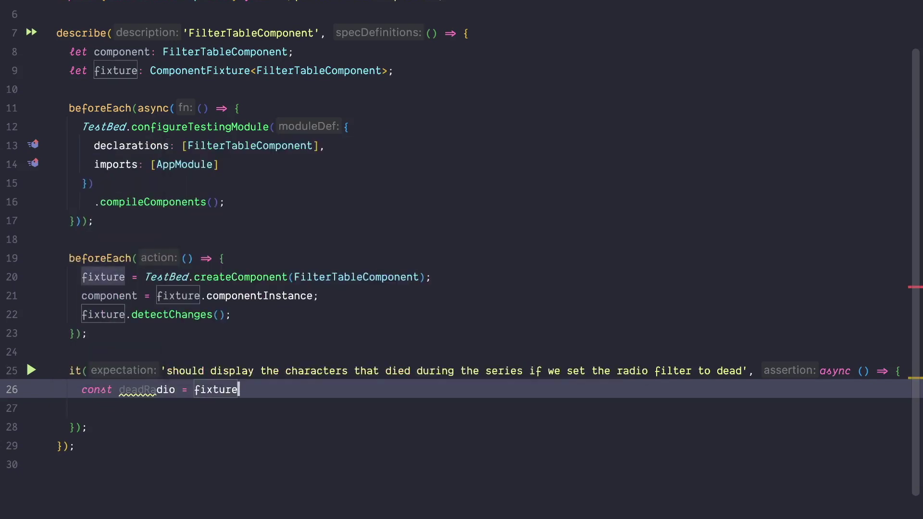
{"action": "type", "text": ".deb"}
{"action": "key", "text": "Return"}
{"action": "type", "text": "."}
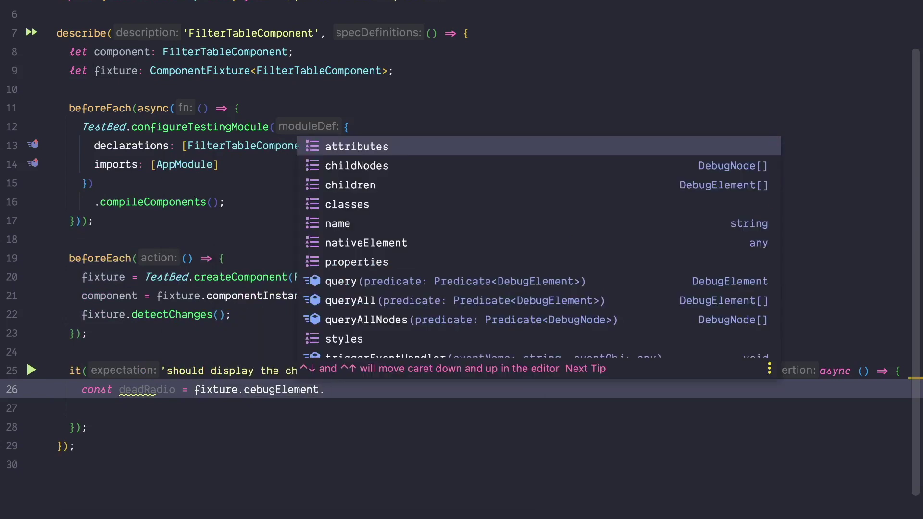
{"action": "type", "text": "quer"}
{"action": "key", "text": "Return"}
{"action": "type", "text": "By."}
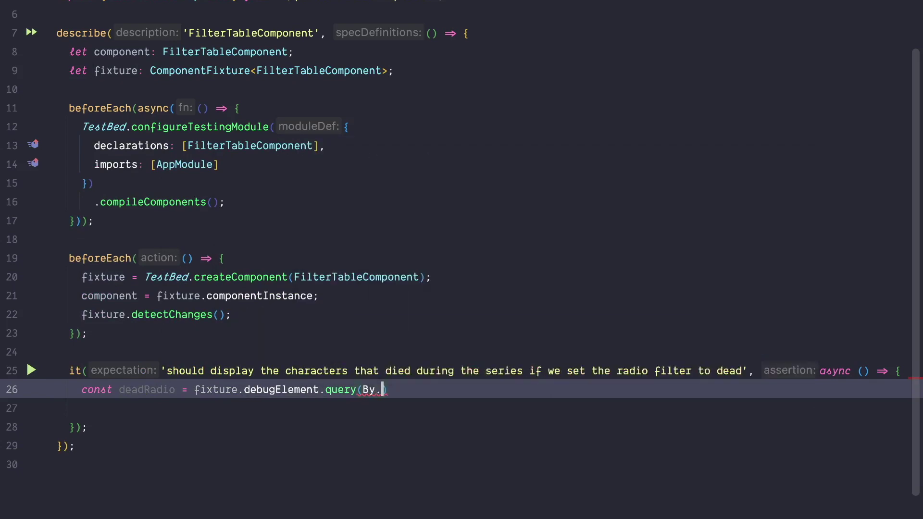
{"action": "type", "text": "css"}
{"action": "key", "text": "Return"}
{"action": "type", "text": "'"}
{"action": "key", "text": "alt+Return"}
{"action": "type", "text": "#deadF"}
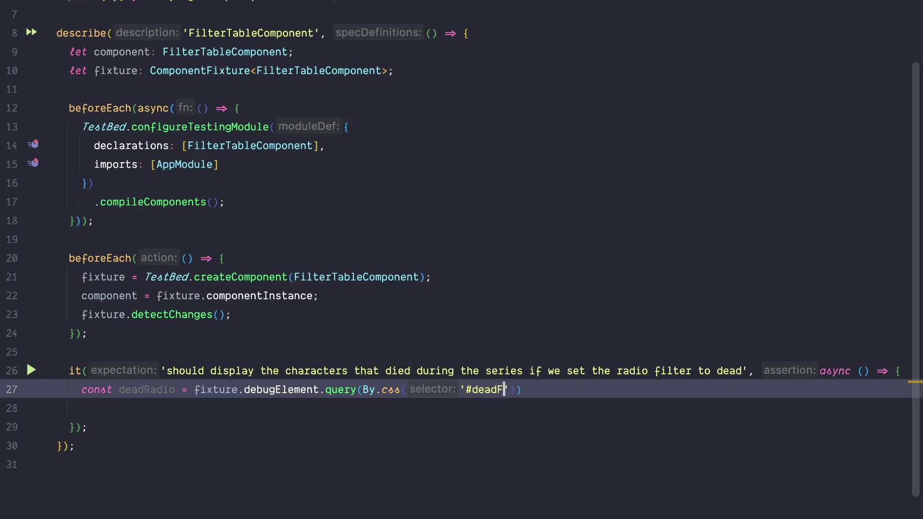
{"action": "type", "text": "ilter"}
{"action": "key", "text": "ctrl+shift+Return"}
{"action": "key", "text": "alt+Left"}
{"action": "key", "text": "alt+Left"}
Call deadRadio.nativeElement.click() on the line after the query.
{"action": "key", "text": "shift+Return"}
{"action": "key", "text": "Return"}
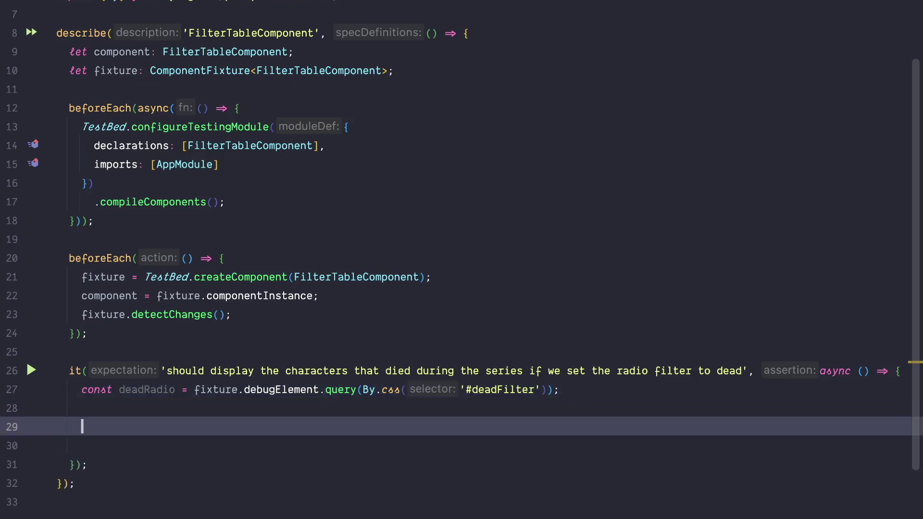
{"action": "type", "text": "dea"}
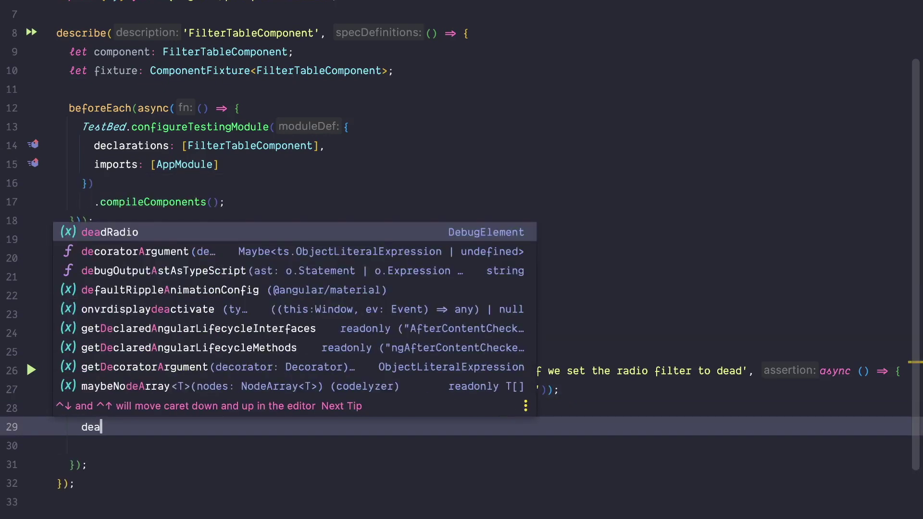
{"action": "key", "text": "Return"}
{"action": "type", "text": ".c"}
{"action": "key", "text": "BackSpace"}
{"action": "type", "text": "na"}
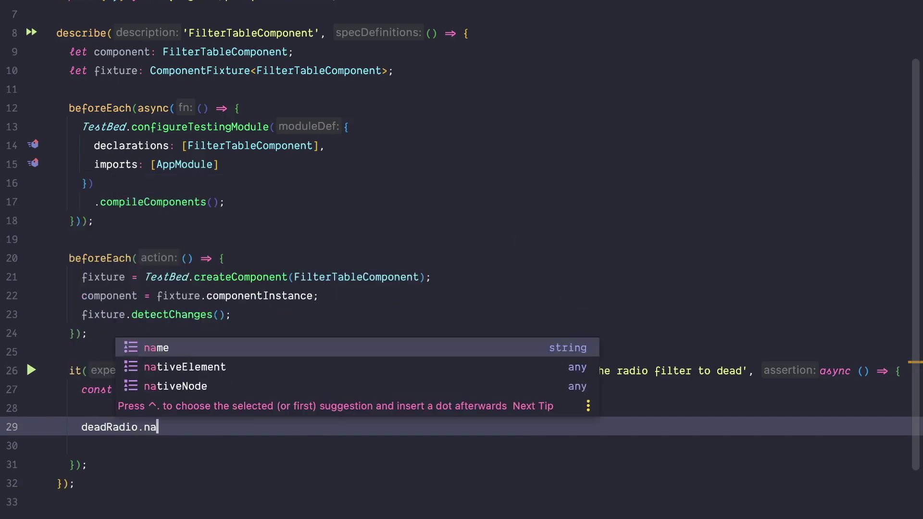
{"action": "type", "text": "t"}
{"action": "key", "text": "Return"}
{"action": "type", "text": ".click"}
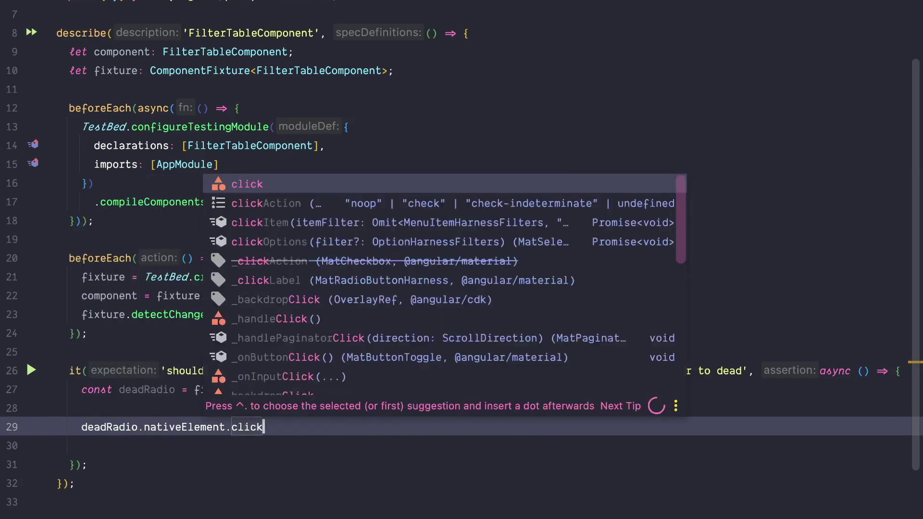
{"action": "key", "text": "Return"}
{"action": "type", "text": ";"}
{"action": "key", "text": "Return"}
{"action": "key", "text": "Return"}
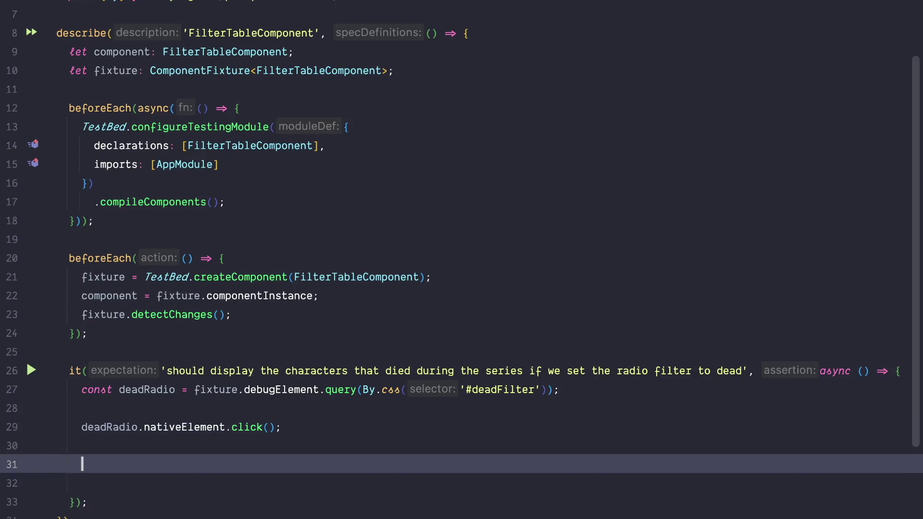
{"action": "type", "text": "const rows = "}
{"action": "type", "text": "fixture.deb"}
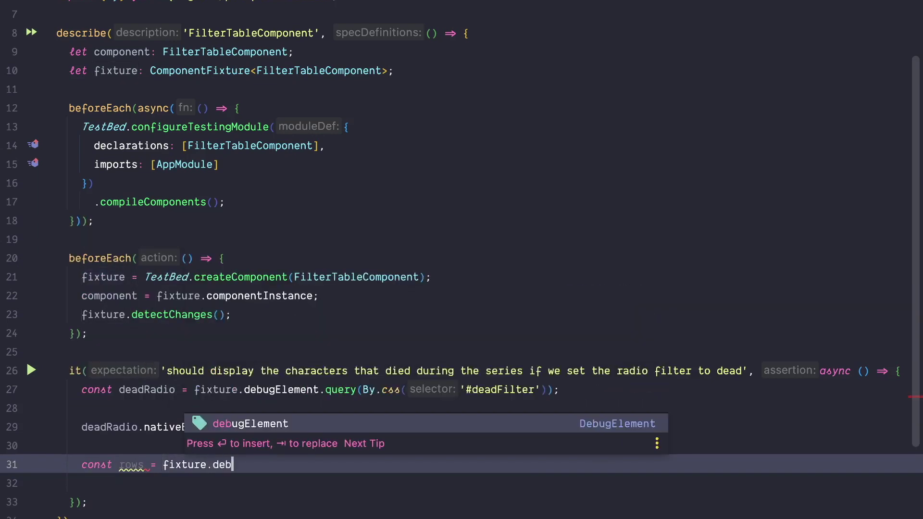
Collect rows with fixture.debugElement.queryAll(By.css('.mat-table tbody tr')).
{"action": "key", "text": "Return"}
{"action": "type", "text": ".quer"}
{"action": "key", "text": "Return"}
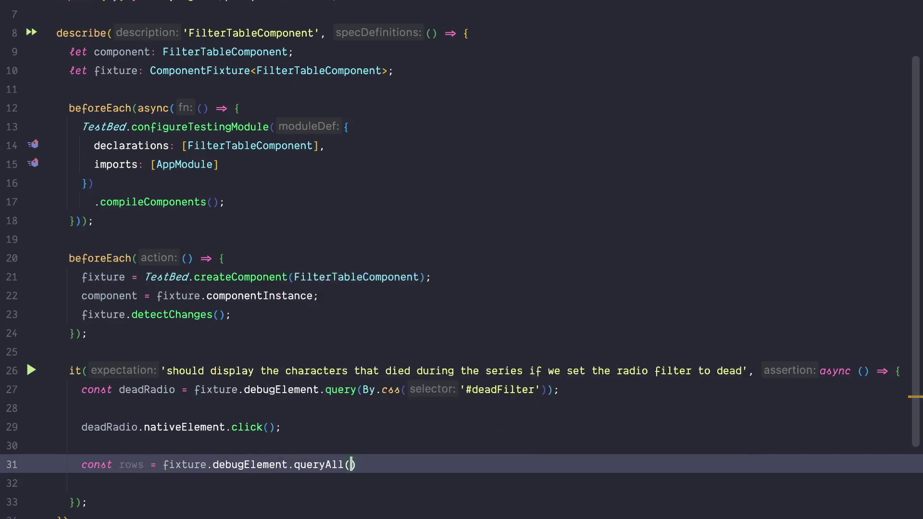
{"action": "type", "text": "By.c"}
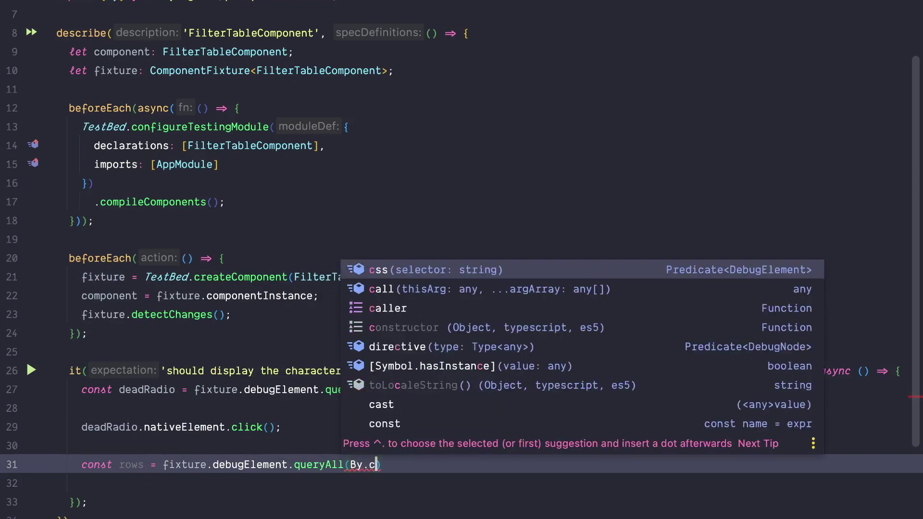
{"action": "key", "text": "Return"}
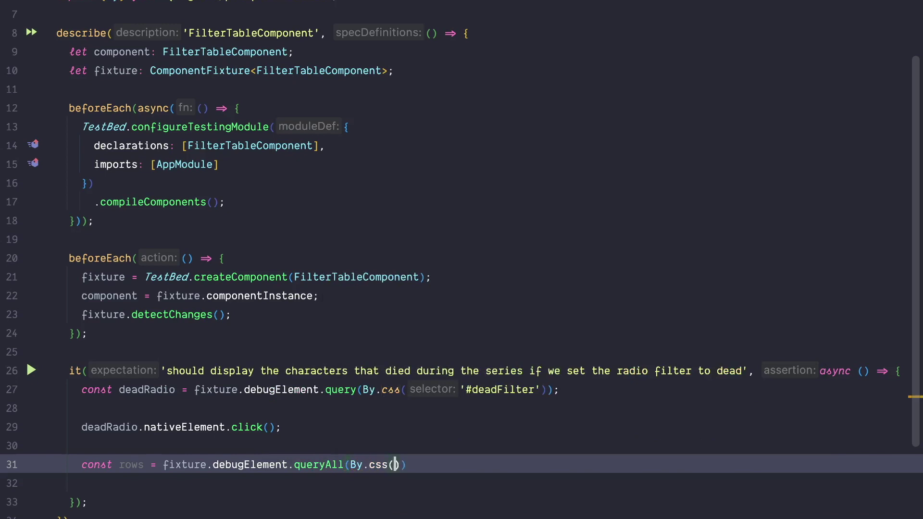
{"action": "type", "text": "'.mat"}
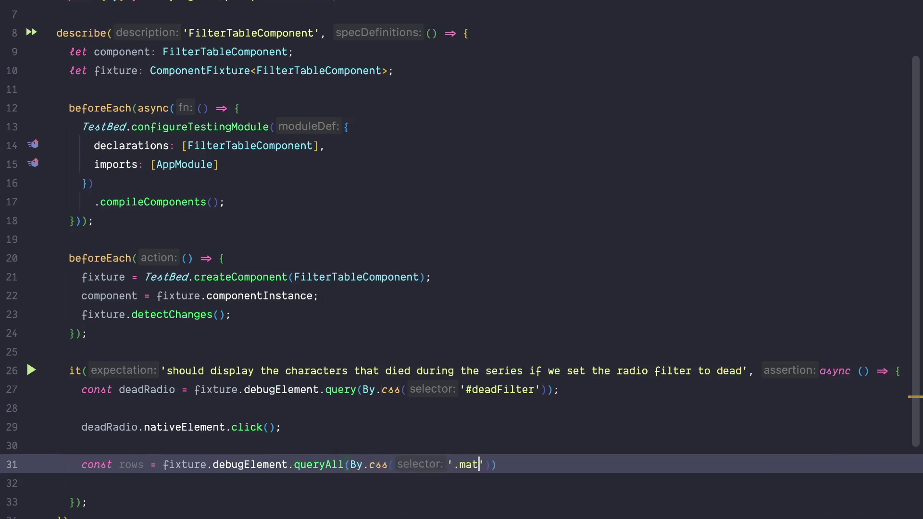
{"action": "type", "text": "-t"}
{"action": "type", "text": "tabl"}
{"action": "key", "text": "BackSpace"}
{"action": "key", "text": "BackSpace"}
{"action": "key", "text": "BackSpace"}
{"action": "type", "text": "able j"}
{"action": "key", "text": "BackSpace"}
{"action": "type", "text": "tbody t"}
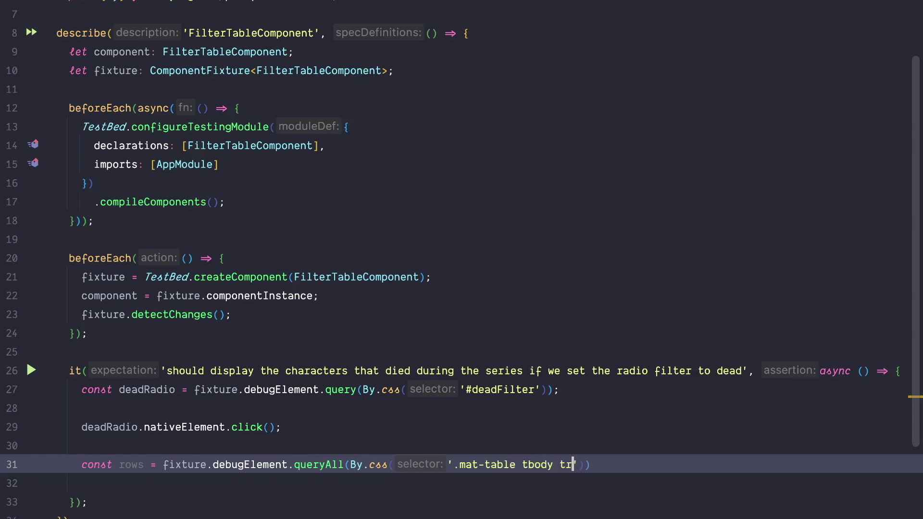
{"action": "type", "text": "r"}
{"action": "key", "text": "End"}
{"action": "type", "text": ";"}
{"action": "key", "text": "Return"}
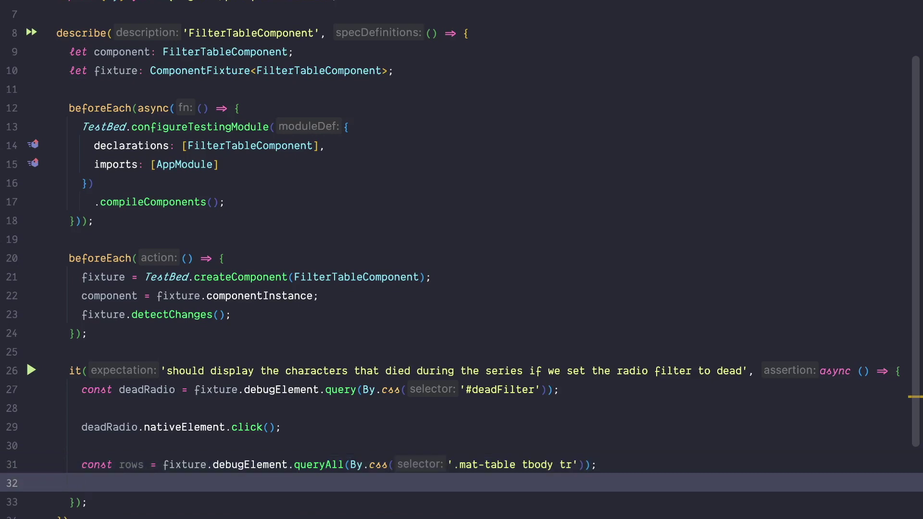
{"action": "type", "text": "expe"}
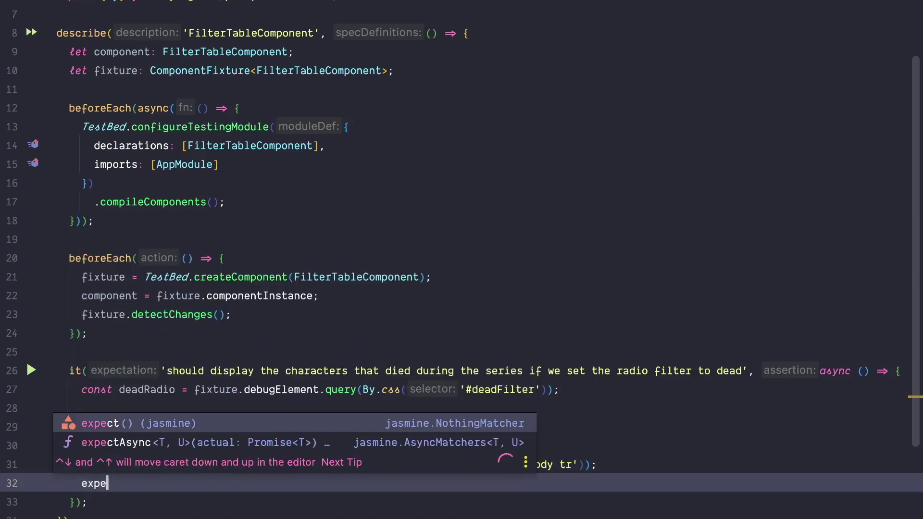
{"action": "type", "text": "ct("}
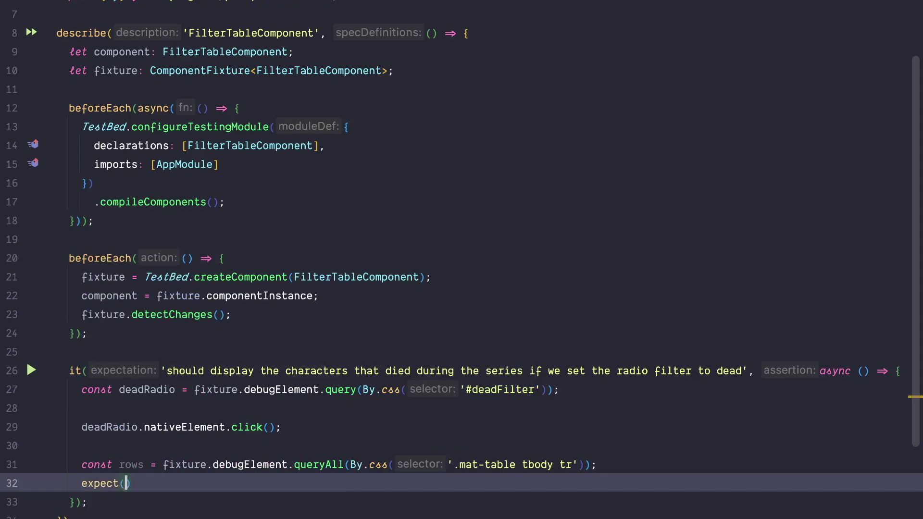
{"action": "type", "text": "rows."}
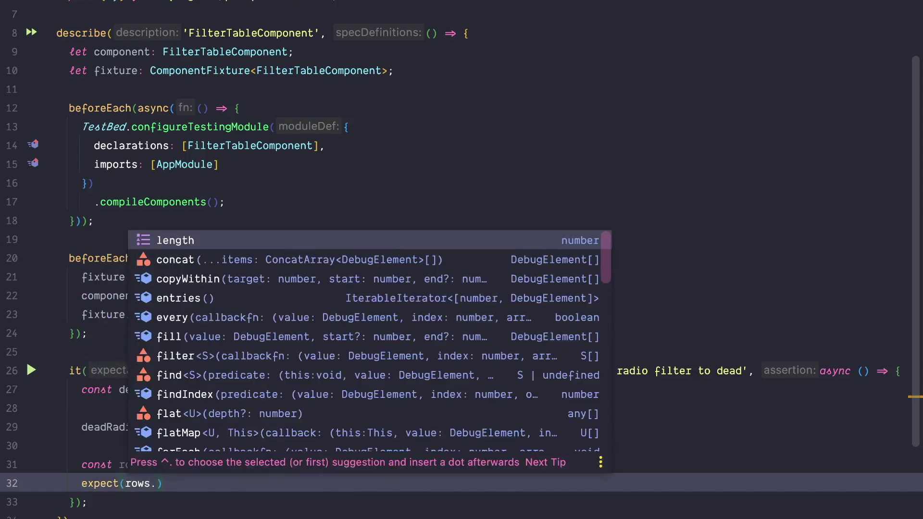
Add expect(rows.length).toBe(5) below the rows query.
{"action": "key", "text": "Return"}
{"action": "type", "text": ").to"}
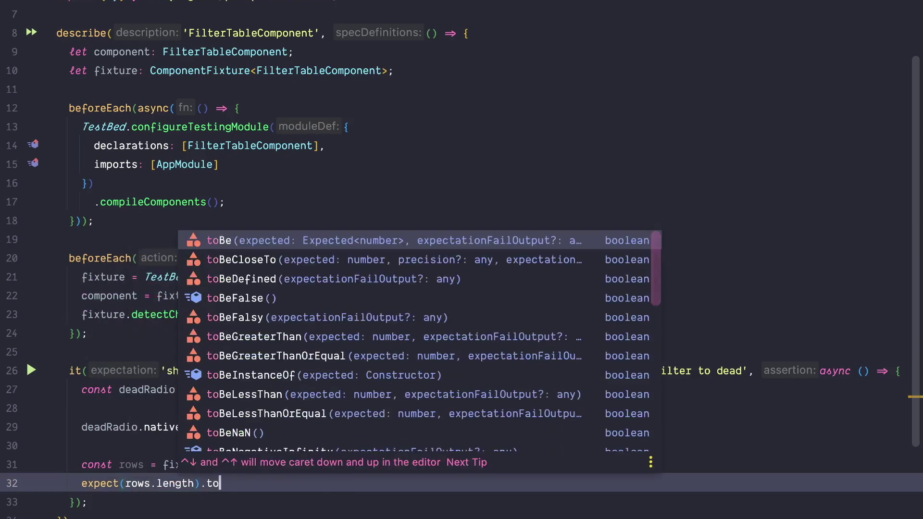
{"action": "key", "text": "Return"}
{"action": "type", "text": "5);$"}
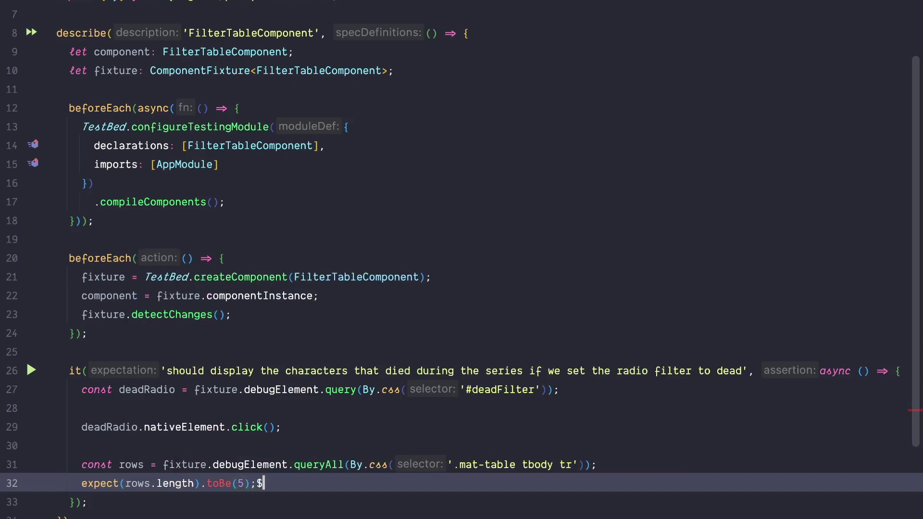
{"action": "key", "text": "BackSpace"}
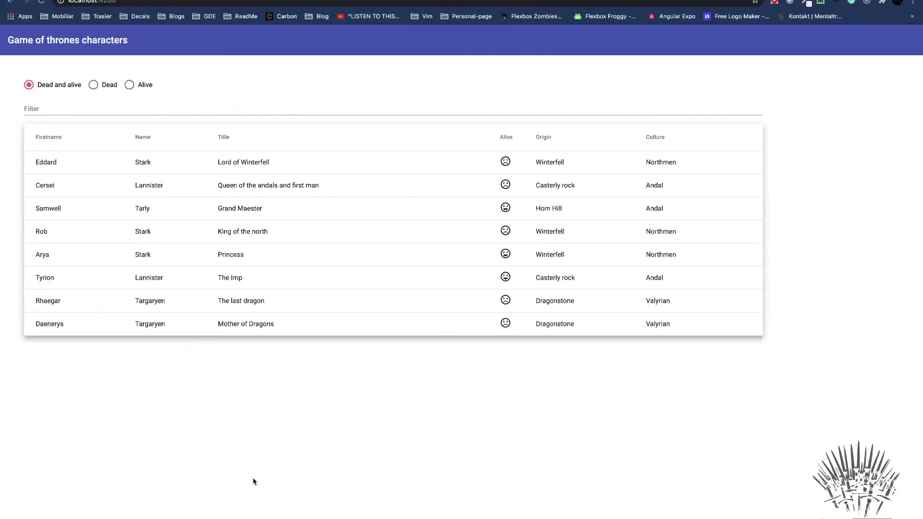
Filter the browser table to Dead, then run the dead-filter test from the line 26 gutter.
{"action": "left_click", "coordinate": [94, 85]}
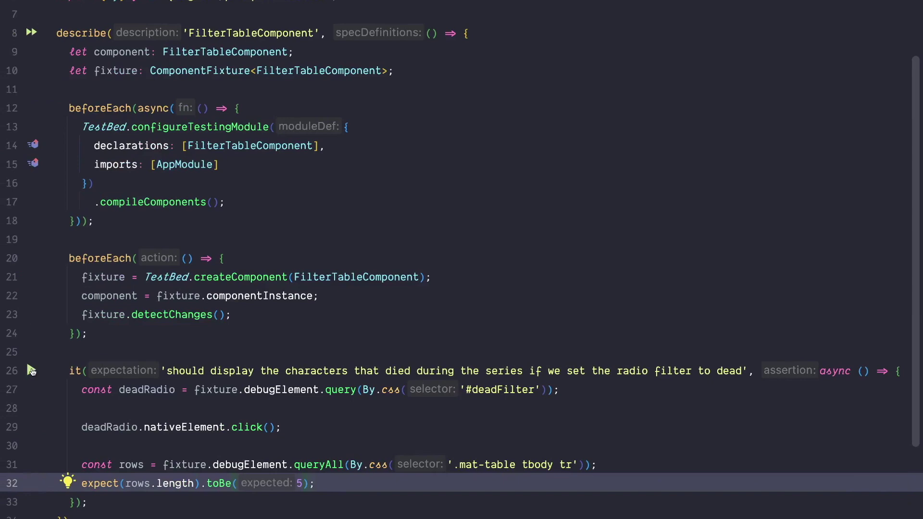
{"action": "left_click", "coordinate": [30, 371]}
{"action": "left_click", "coordinate": [62, 389]}
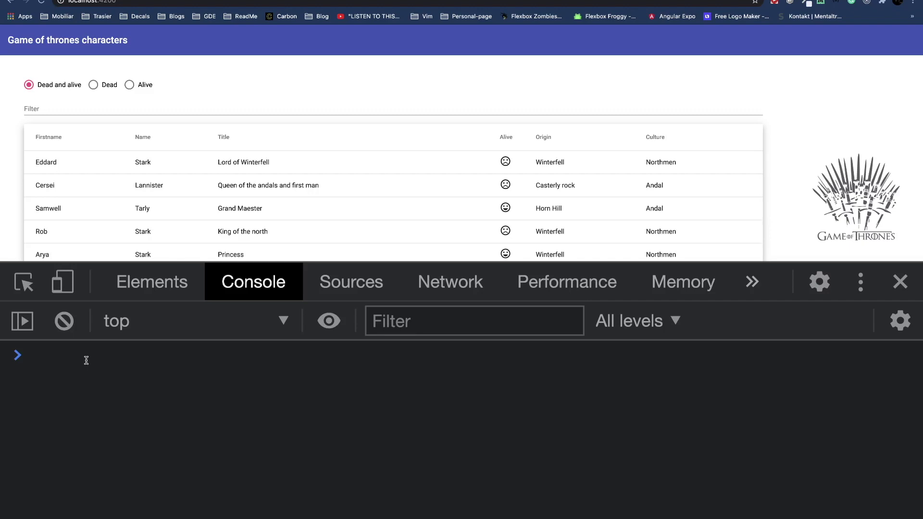
{"action": "type", "text": "document.querySelector('#deadFilter');"}
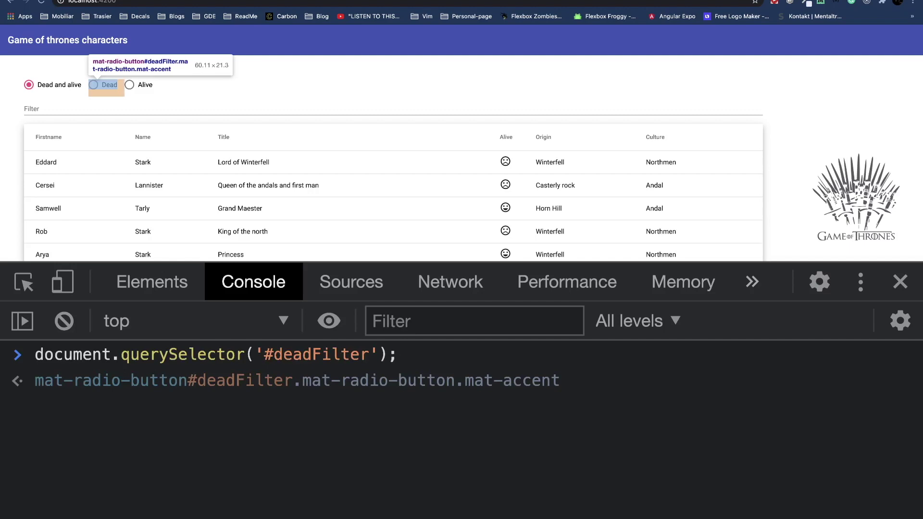
Run document.querySelector('#deadFilter').click() in the DevTools Console.
{"action": "key", "text": "Return"}
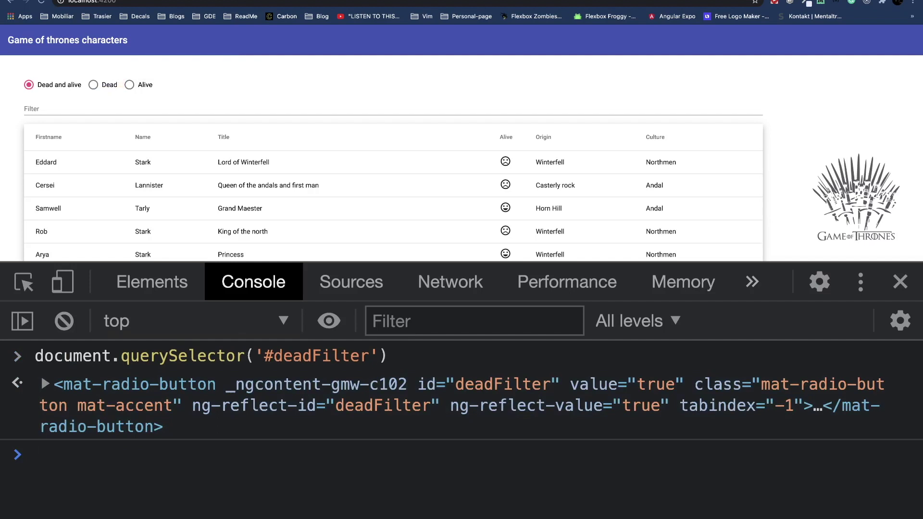
{"action": "key", "text": "Up"}
{"action": "type", "text": ".cl"}
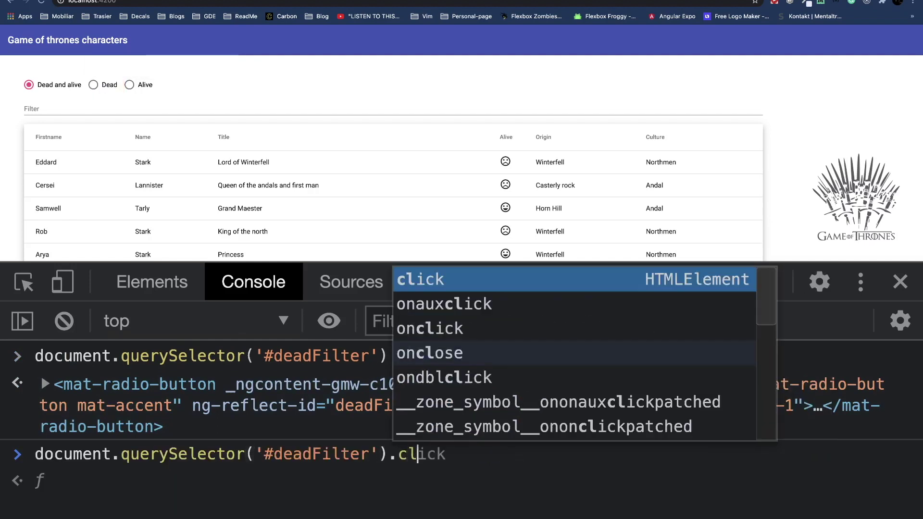
{"action": "type", "text": "ick()"}
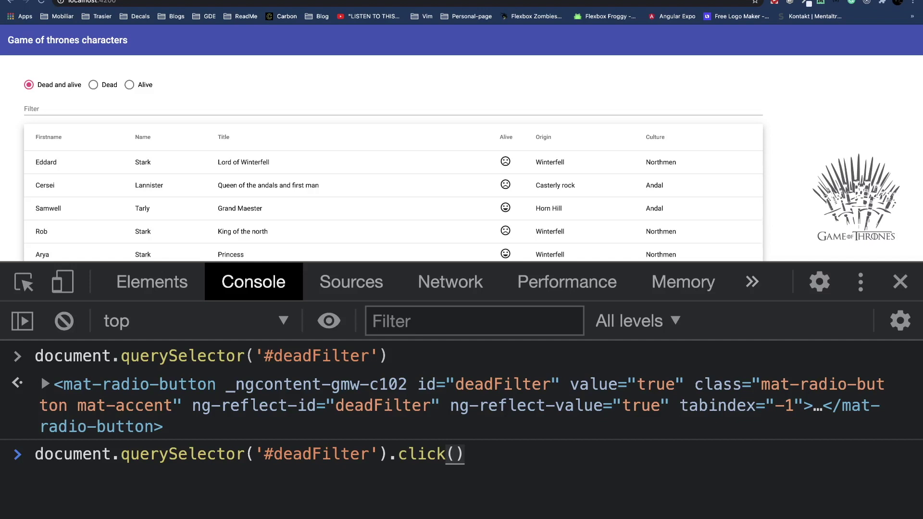
{"action": "key", "text": "Return"}
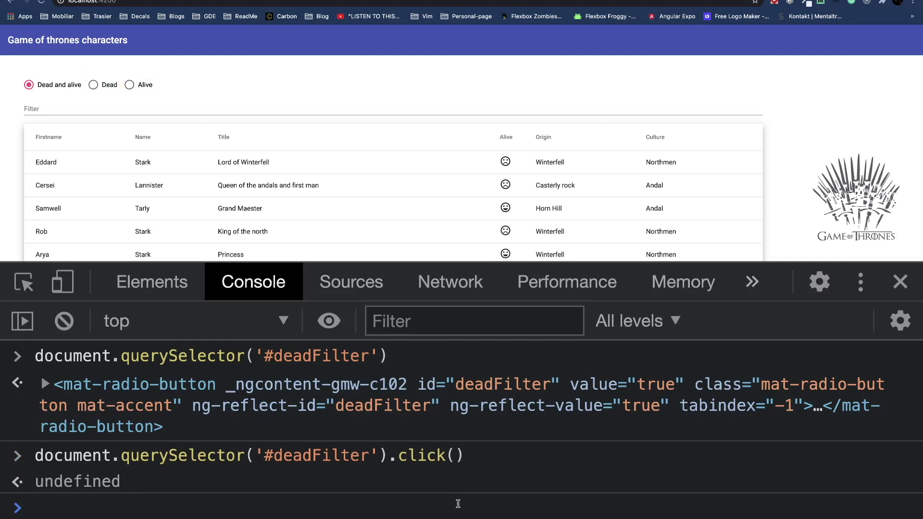
Click '#deadFilter .mat-radio-container' from the console, leaving only dead characters listed.
{"action": "key", "text": "Up"}
{"action": "key", "text": "Up"}
{"action": "key", "text": "Left"}
{"action": "key", "text": "Left"}
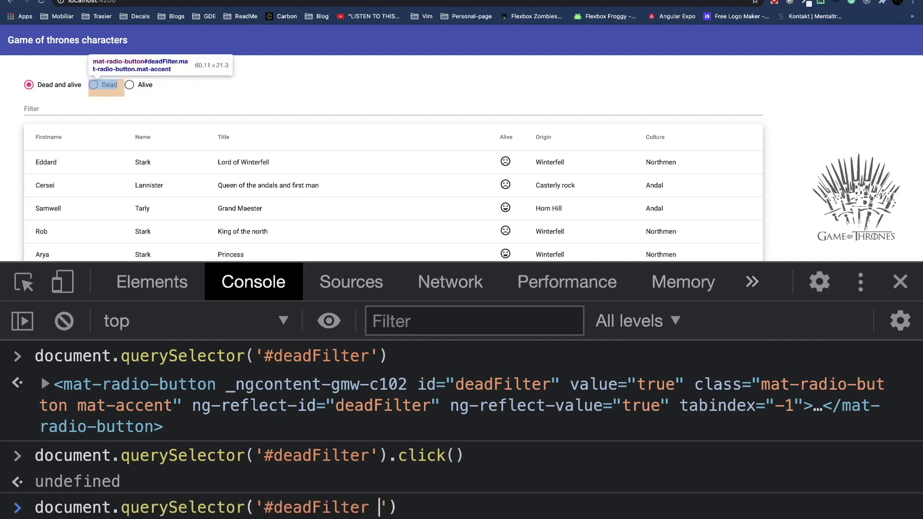
{"action": "type", "text": ".mat-radio-c"}
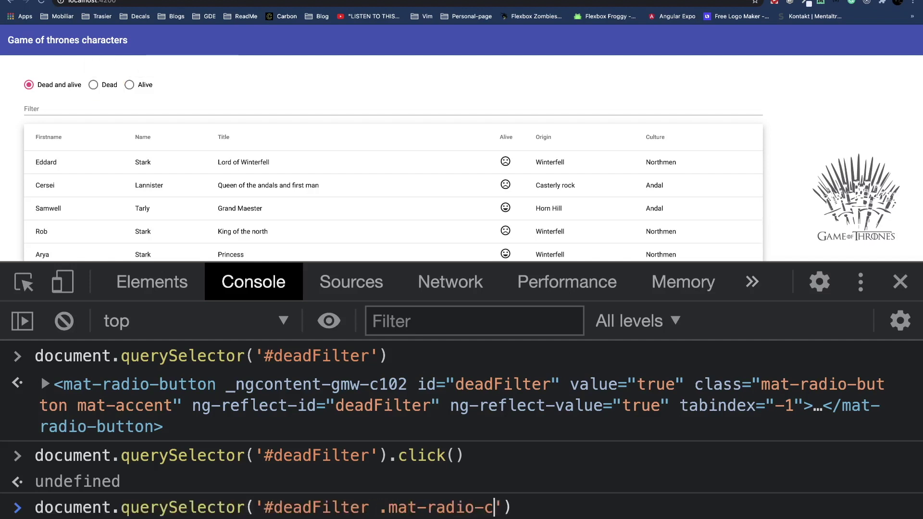
{"action": "type", "text": "ontainer"}
{"action": "key", "text": "Return"}
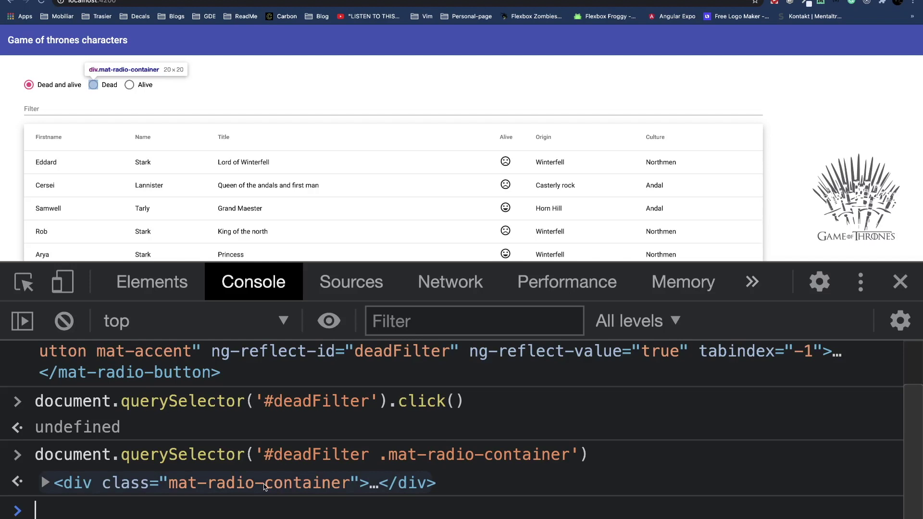
{"action": "key", "text": "Up"}
{"action": "type", "text": "."}
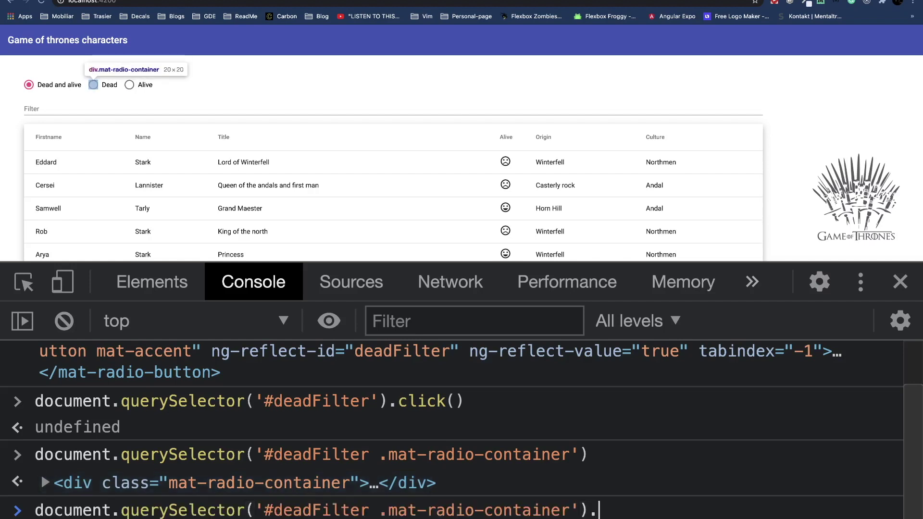
{"action": "type", "text": "click()"}
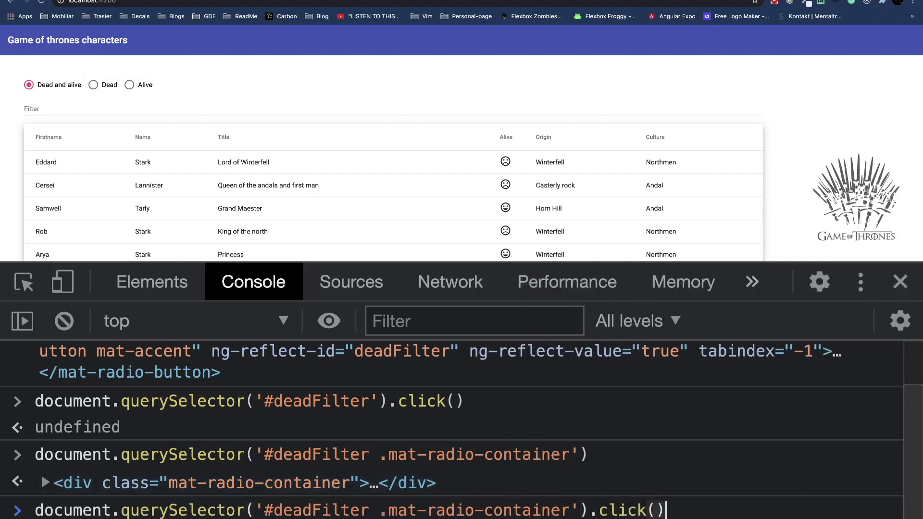
{"action": "key", "text": "Return"}
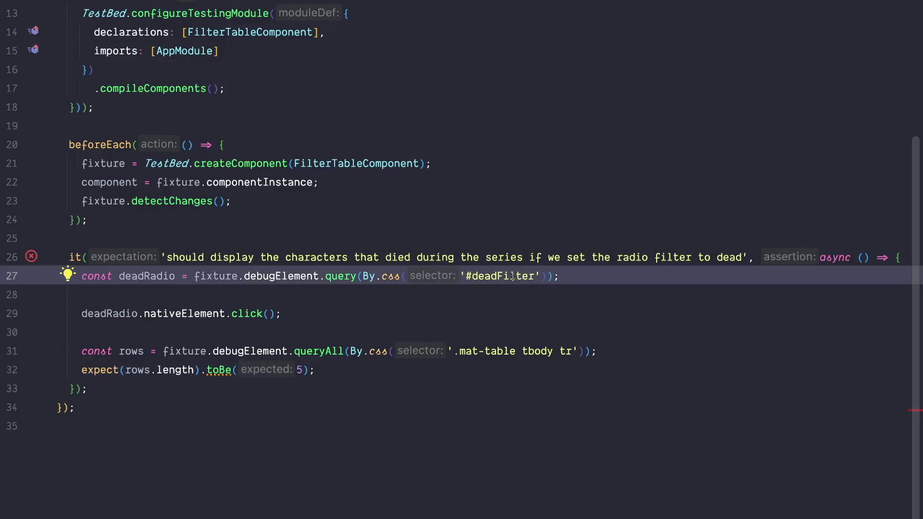
{"action": "type", "text": "."}
{"action": "type", "text": "mat"}
{"action": "type", "text": "-"}
{"action": "type", "text": "radio-cont"}
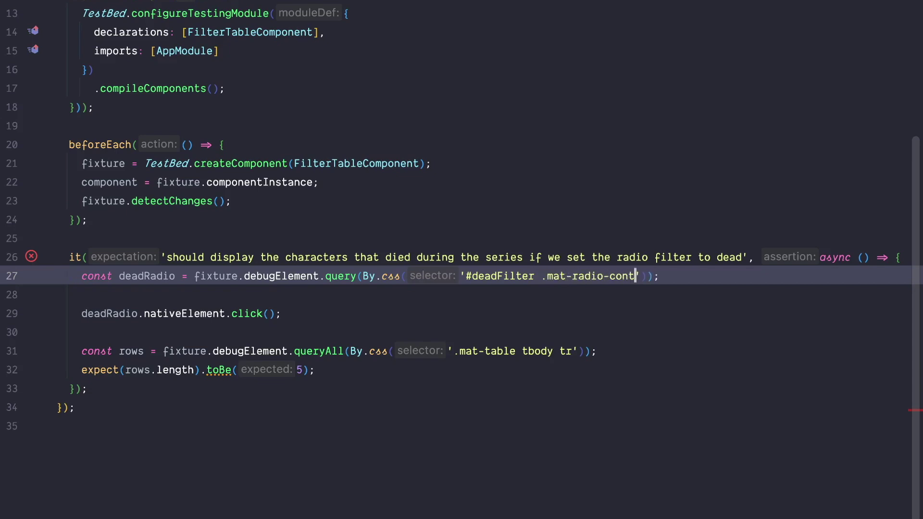
{"action": "type", "text": "ainer"}
Rerun the dead-filter test and read its 'Expected 8 to be 5' failure.
{"action": "left_click", "coordinate": [190, 276]}
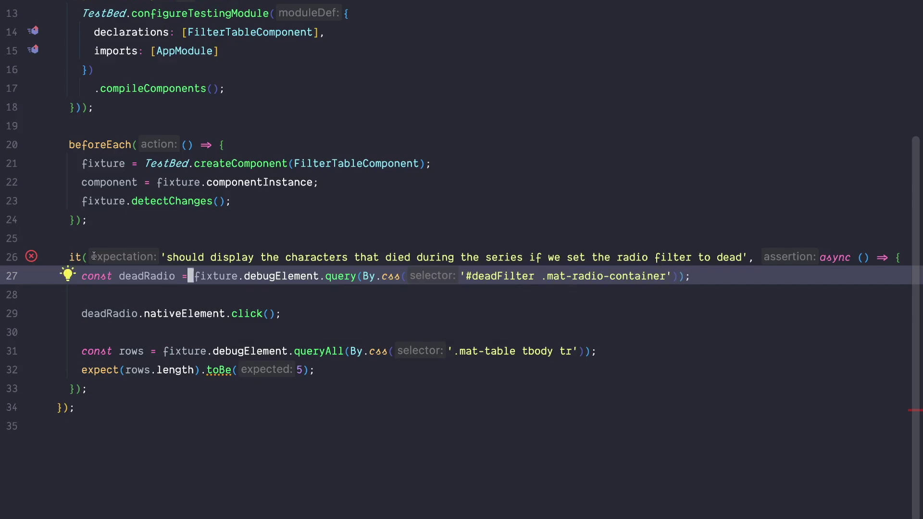
{"action": "left_click", "coordinate": [32, 257]}
{"action": "key", "text": "Escape"}
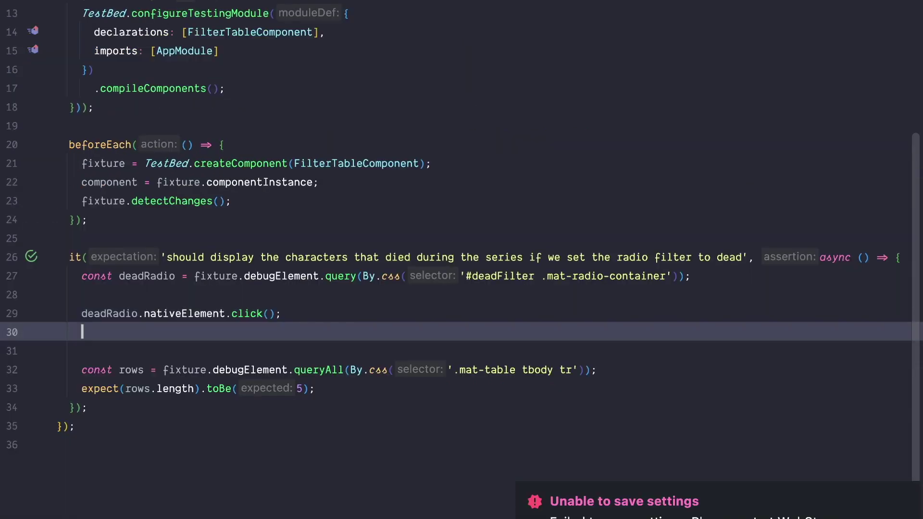
{"action": "type", "text": "fi"}
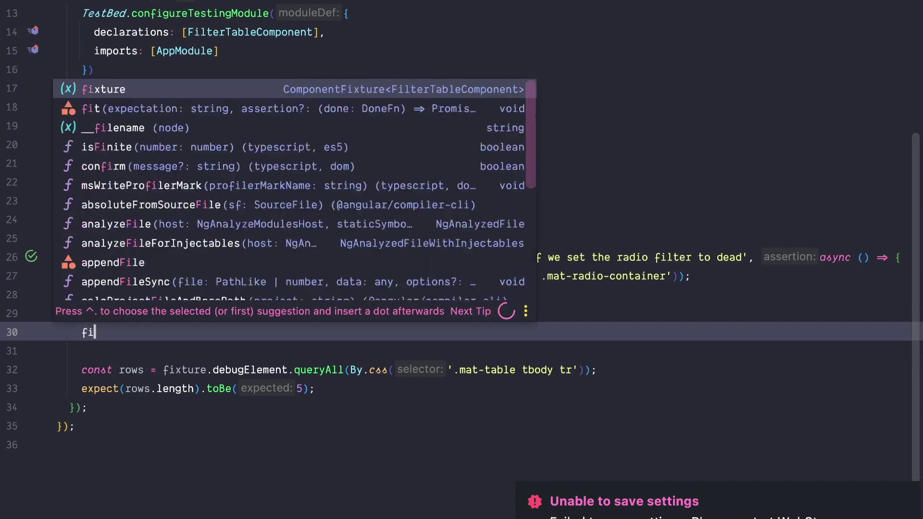
{"action": "type", "text": "xture.d"}
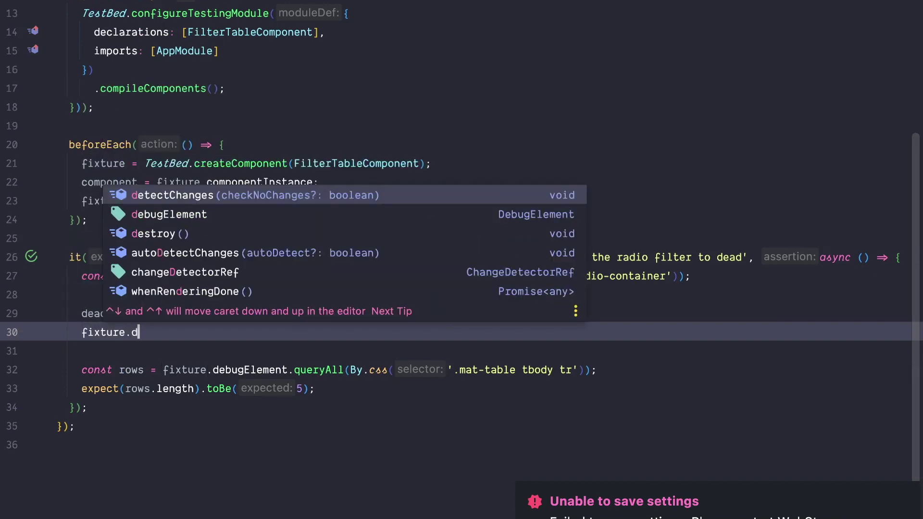
Add fixture.detectChanges() after the radio click and rerun the test until it passes.
{"action": "key", "text": "Return"}
{"action": "type", "text": ";"}
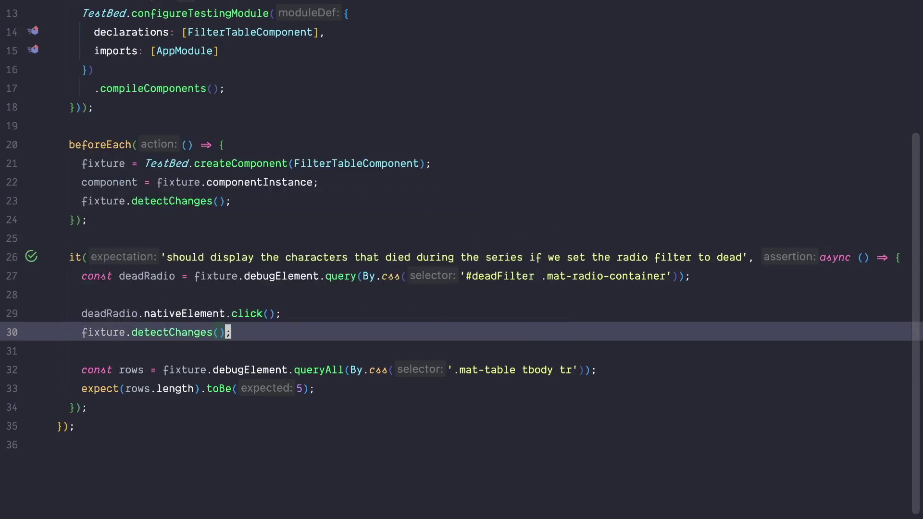
{"action": "key", "text": "Down"}
{"action": "key", "text": "Up"}
{"action": "key", "text": "Up"}
{"action": "key", "text": "ctrl+shift+r"}
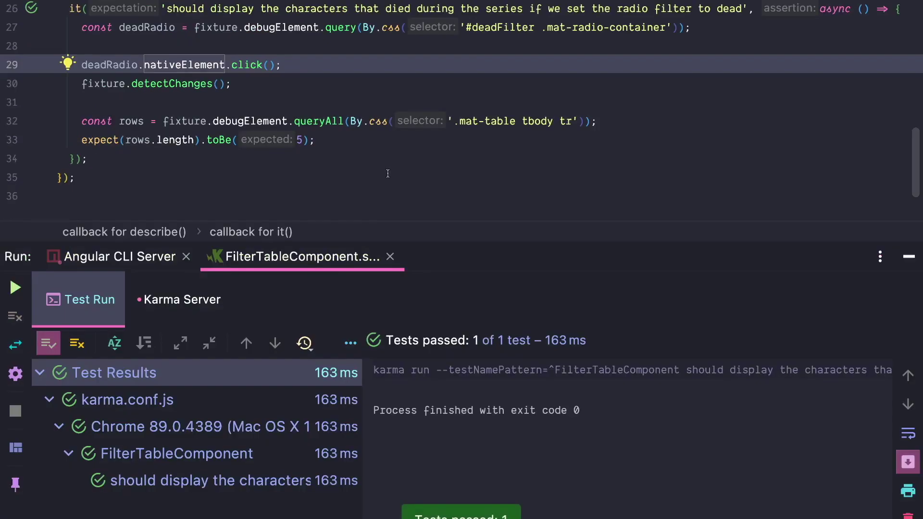
{"action": "key", "text": "super+4"}
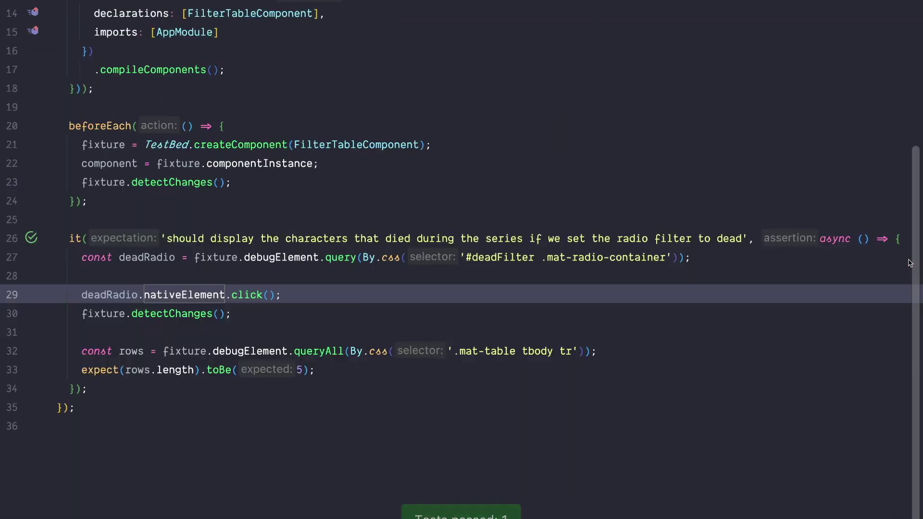
Wrap the rows query and expectation in fixture.whenStable().then(() => {…}).
{"action": "left_click", "coordinate": [254, 328]}
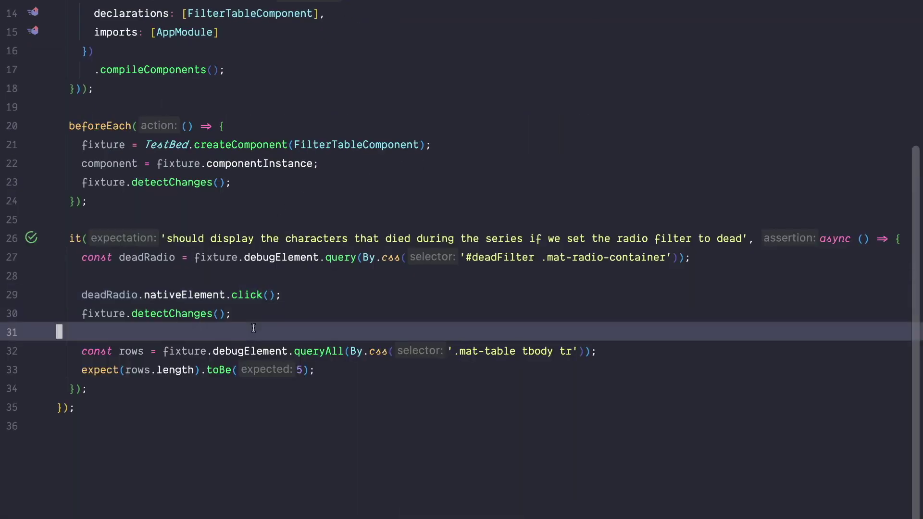
{"action": "key", "text": "Return"}
{"action": "type", "text": "fix"}
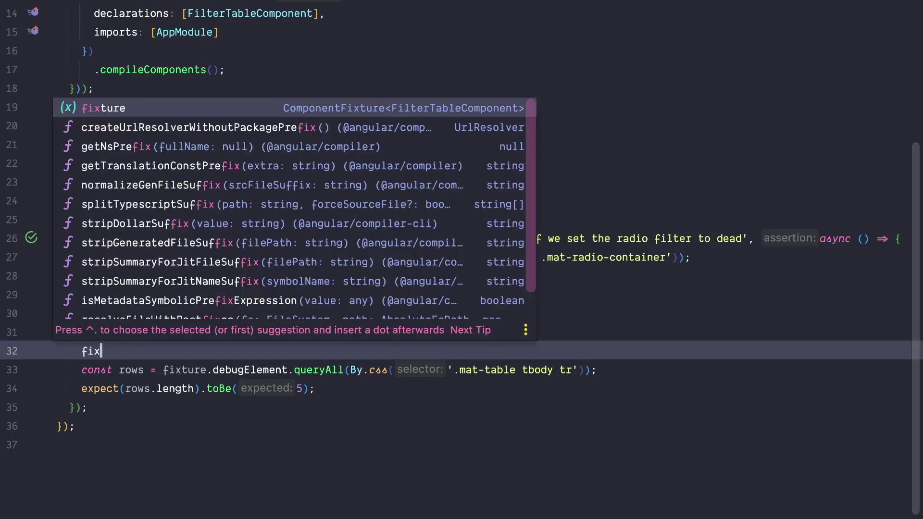
{"action": "key", "text": "Return"}
{"action": "type", "text": ".when"}
{"action": "key", "text": "Down"}
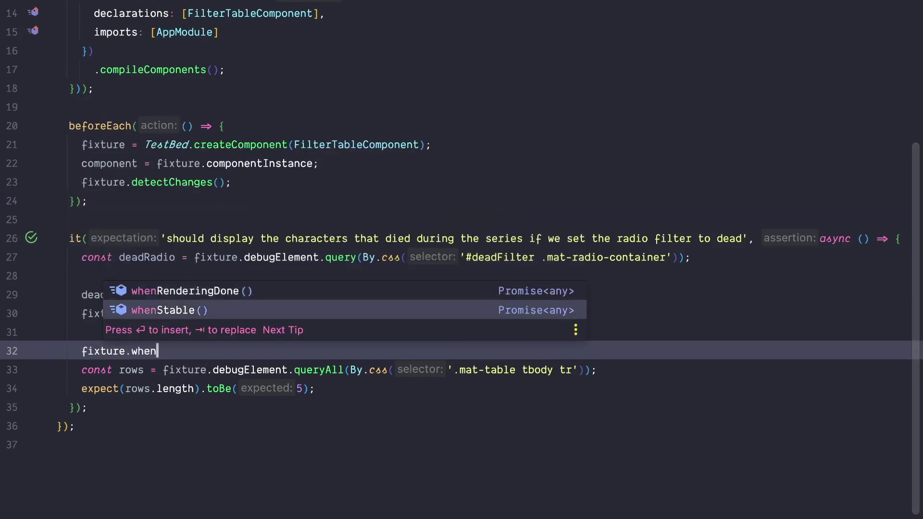
{"action": "key", "text": "Return"}
{"action": "type", "text": ".then("}
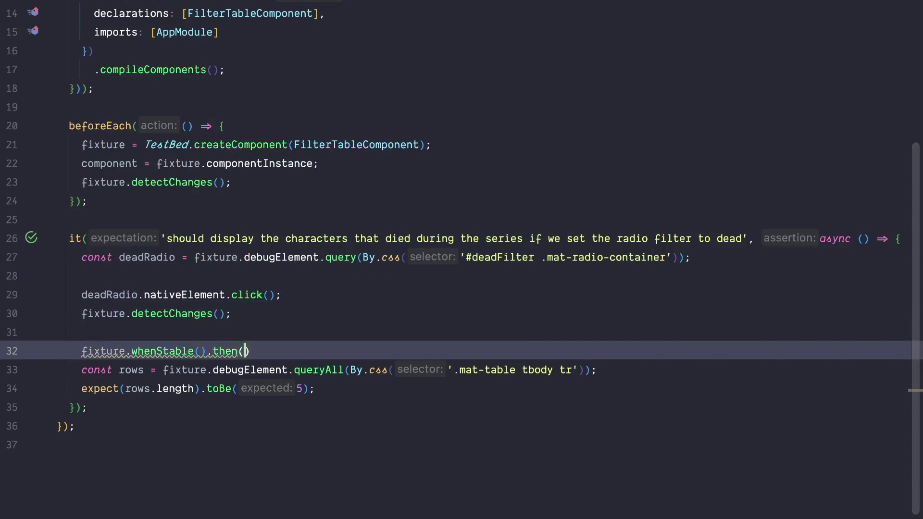
{"action": "type", "text": "() =>"}
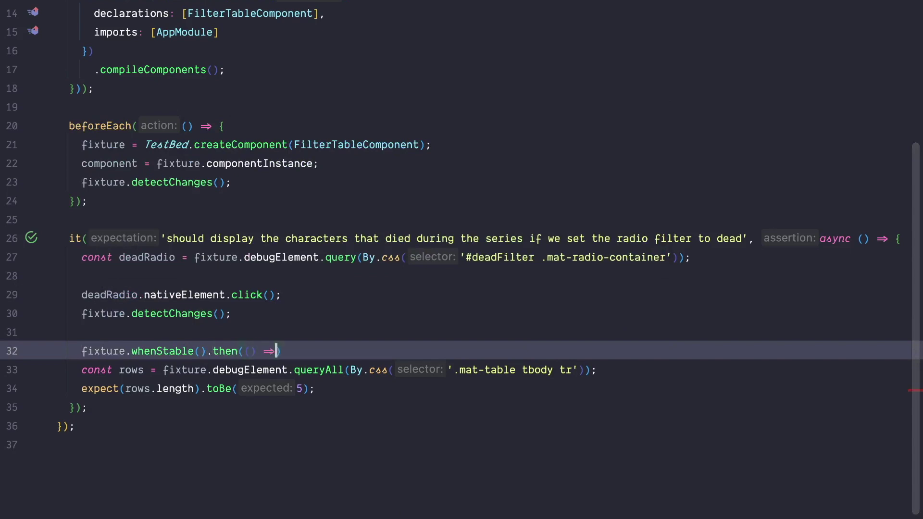
{"action": "type", "text": " {"}
{"action": "key", "text": "Return"}
{"action": "key", "text": "ctrl+shift+Down"}
{"action": "key", "text": "ctrl+shift+Down"}
{"action": "type", "text": ";"}
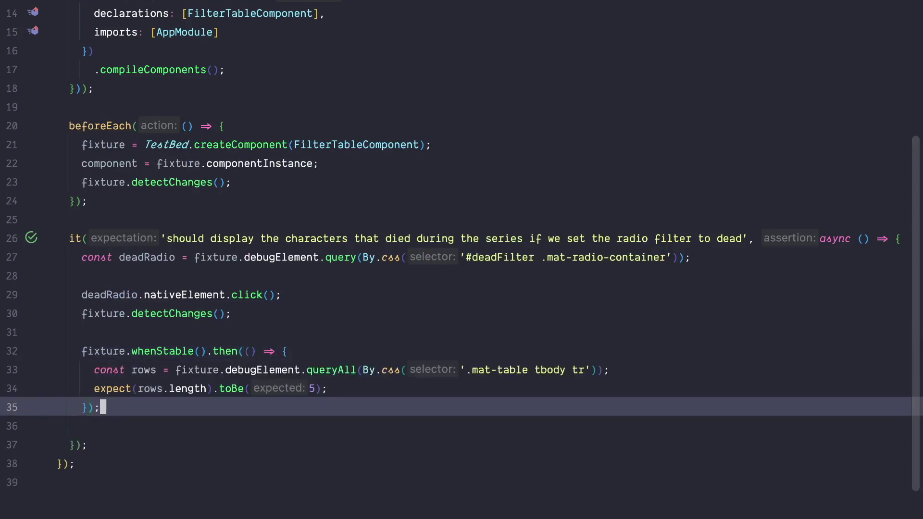
Give the test a done parameter and call done() at the end of the callback.
{"action": "key", "text": "Up"}
{"action": "key", "text": "Up"}
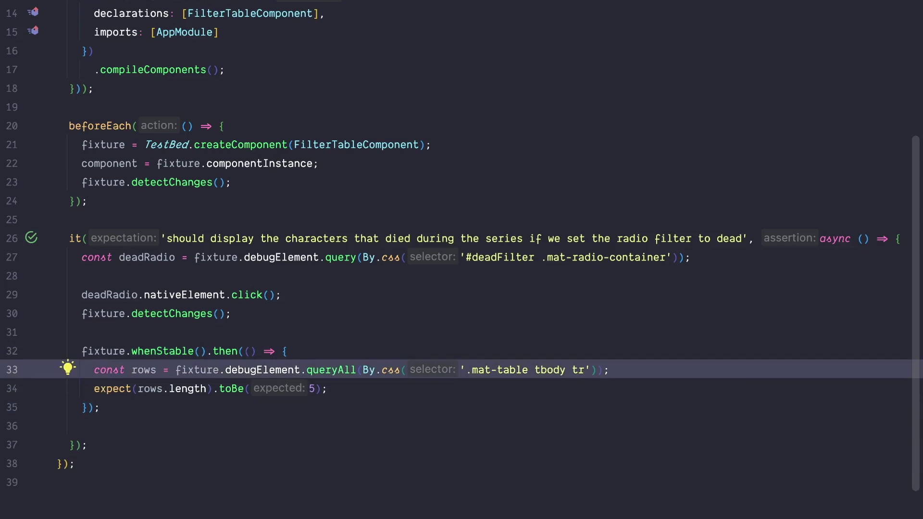
{"action": "key", "text": "Up"}
{"action": "key", "text": "Up"}
{"action": "key", "text": "Up"}
{"action": "key", "text": "Up"}
{"action": "key", "text": "Up"}
{"action": "key", "text": "Up"}
{"action": "key", "text": "End"}
{"action": "key", "text": "Left"}
{"action": "key", "text": "Left"}
{"action": "key", "text": "Left"}
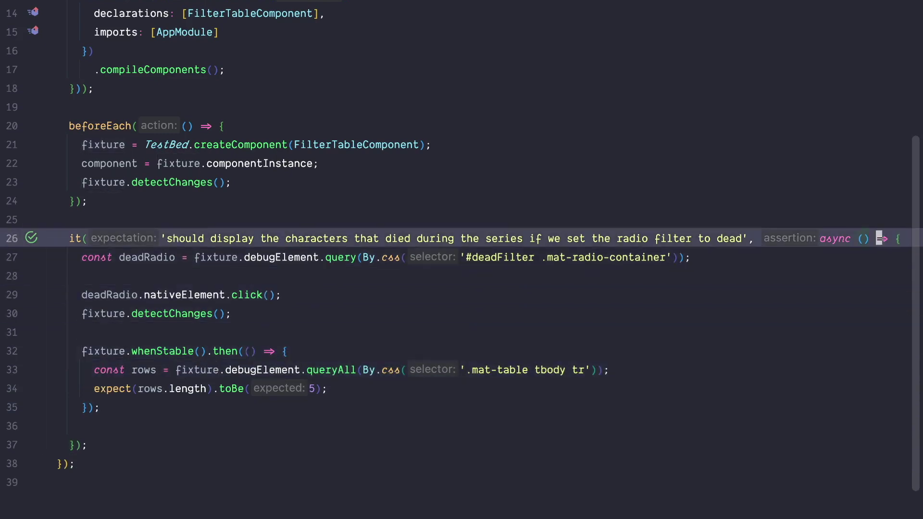
{"action": "key", "text": "BackSpace"}
{"action": "key", "text": "BackSpace"}
{"action": "type", "text": "do"}
{"action": "type", "text": "ne"}
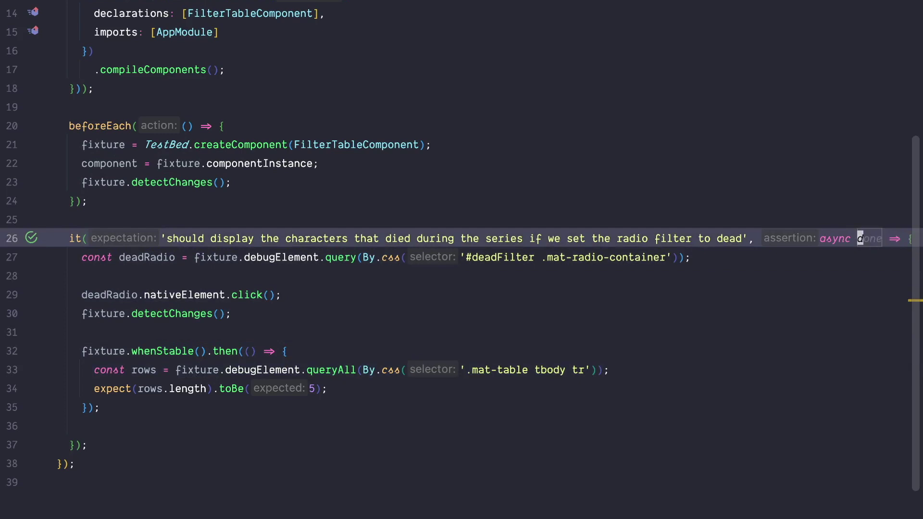
{"action": "key", "text": "Down"}
{"action": "key", "text": "Down"}
{"action": "key", "text": "Down"}
{"action": "key", "text": "Down"}
{"action": "key", "text": "Down"}
{"action": "key", "text": "Down"}
{"action": "key", "text": "Return"}
{"action": "type", "text": "done"}
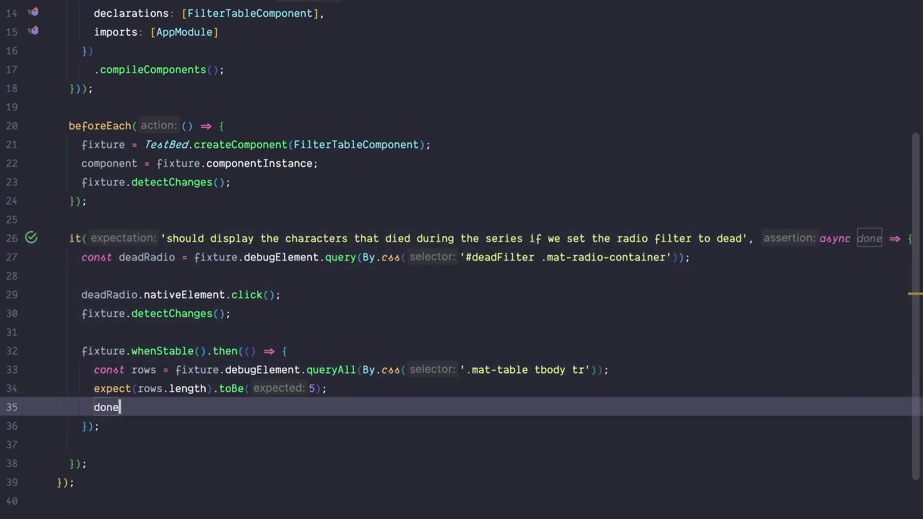
{"action": "type", "text": "();"}
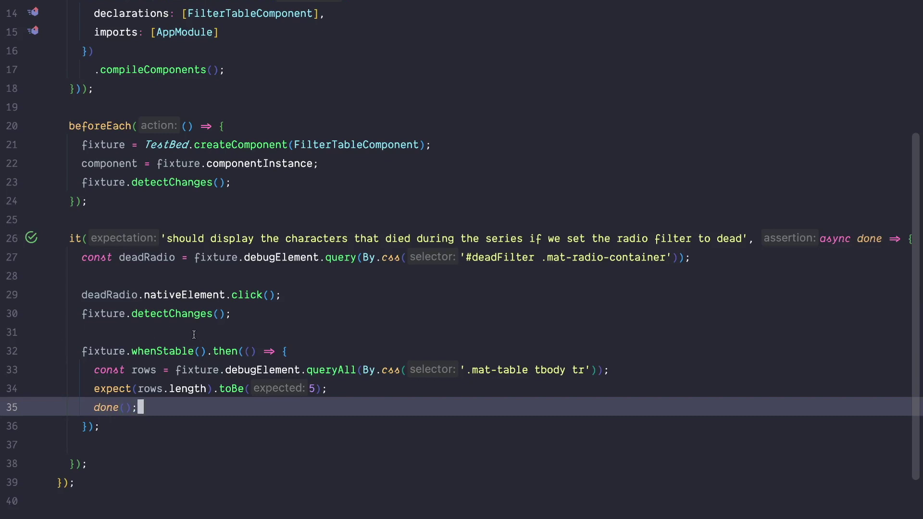
{"action": "left_click", "coordinate": [32, 239]}
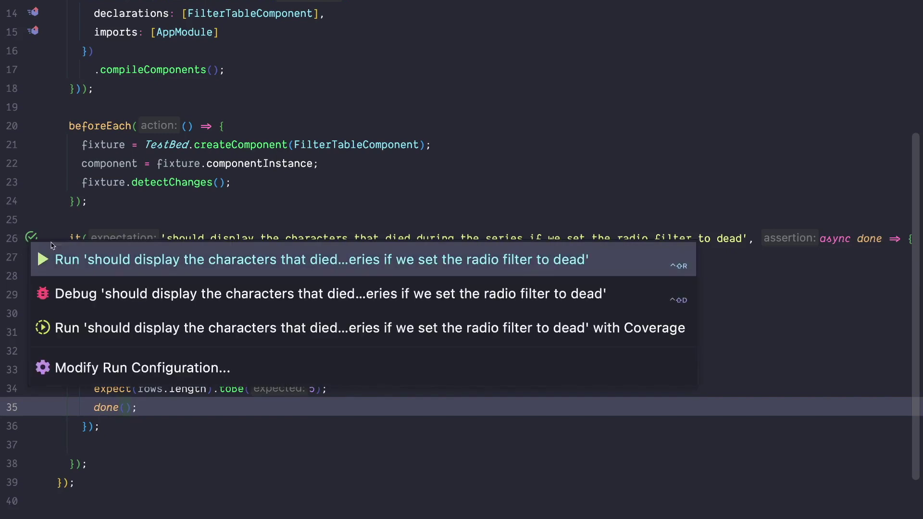
{"action": "scroll", "coordinate": [290, 318], "scroll_direction": "down", "scroll_amount": 3}
{"action": "left_click", "coordinate": [291, 318]}
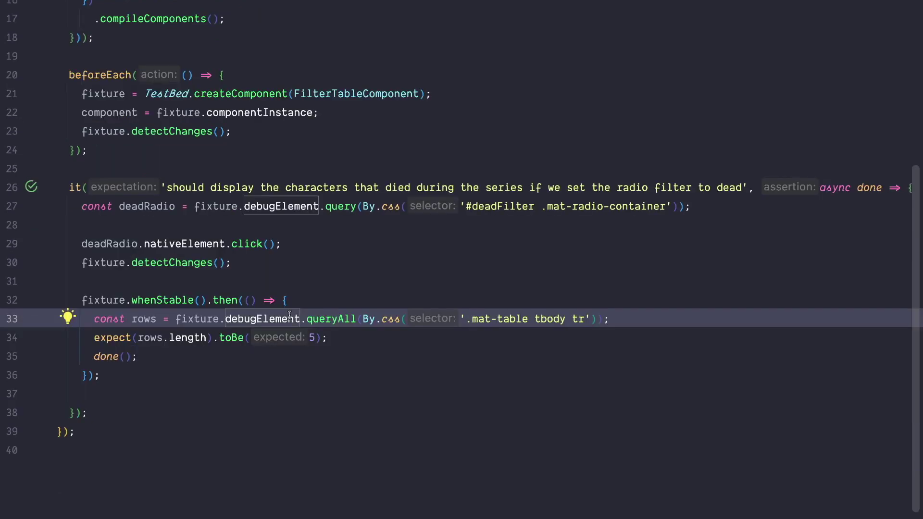
Walk through the dead-filter test lines and delete the blank line after the whenStable callback.
{"action": "left_click", "coordinate": [507, 207]}
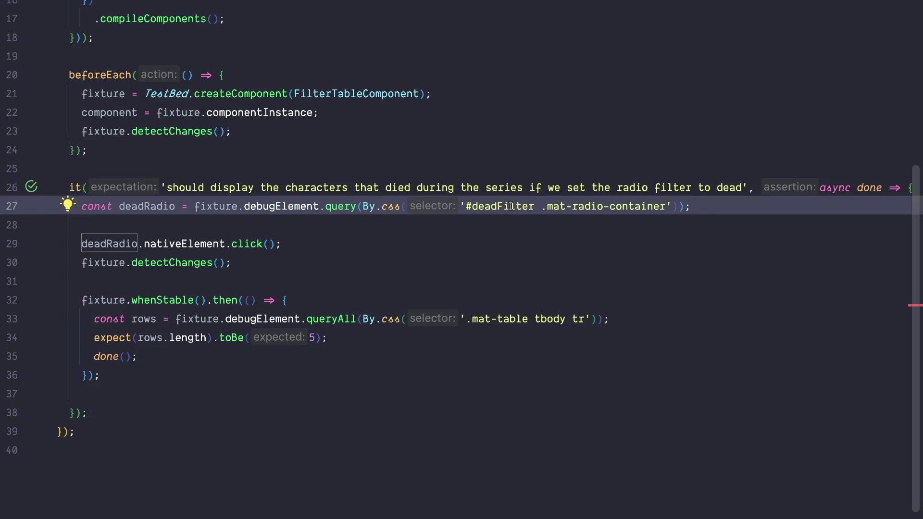
{"action": "left_click", "coordinate": [273, 262]}
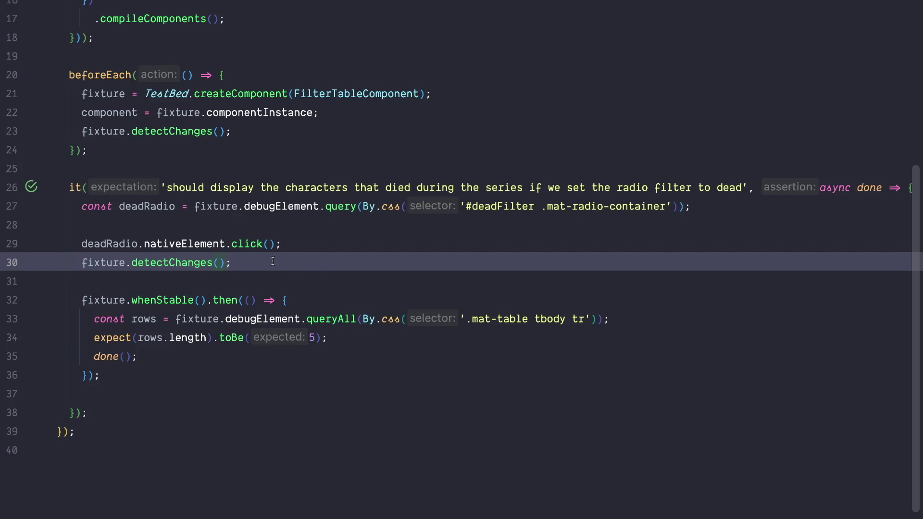
{"action": "left_click", "coordinate": [162, 300]}
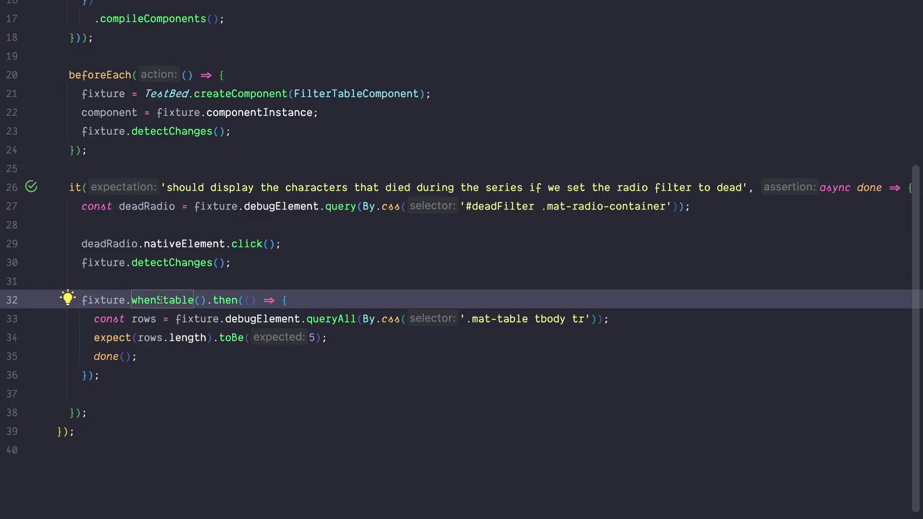
{"action": "left_click", "coordinate": [115, 356]}
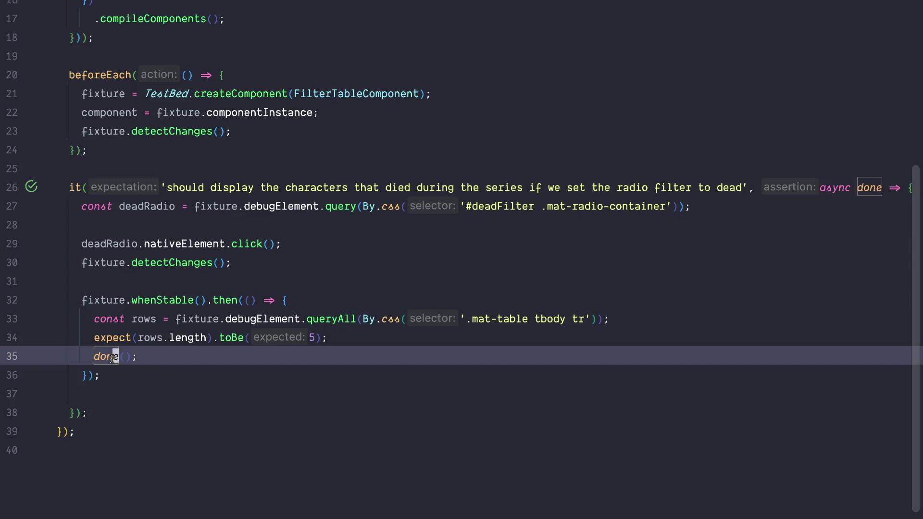
{"action": "left_click", "coordinate": [132, 372]}
{"action": "key", "text": "Delete"}
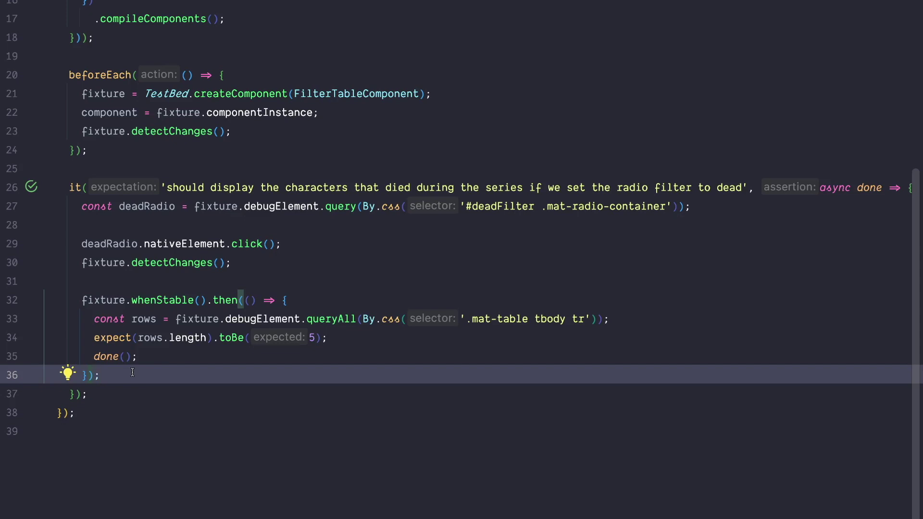
{"action": "left_click", "coordinate": [198, 42]}
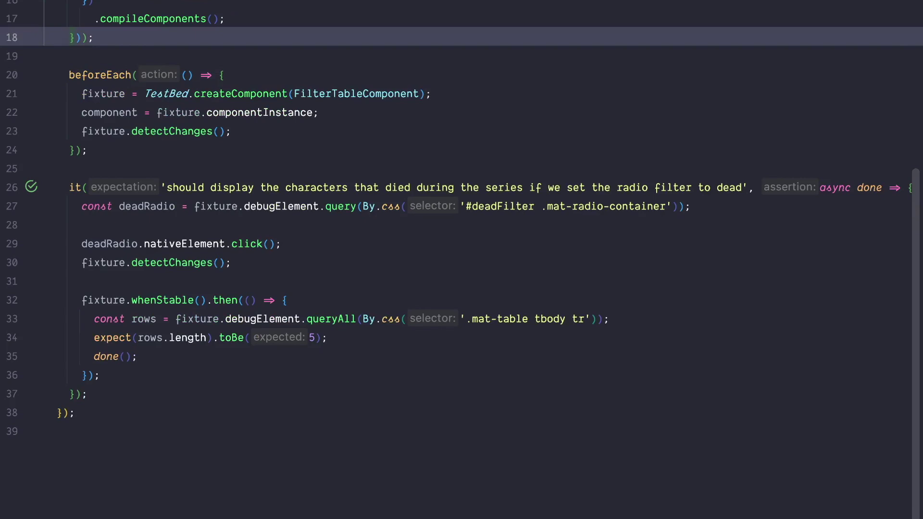
Declare let loader: HarnessLoader; with its import, below line 18.
{"action": "key", "text": "Return"}
{"action": "key", "text": "Return"}
{"action": "type", "text": "lo"}
{"action": "key", "text": "BackSpace"}
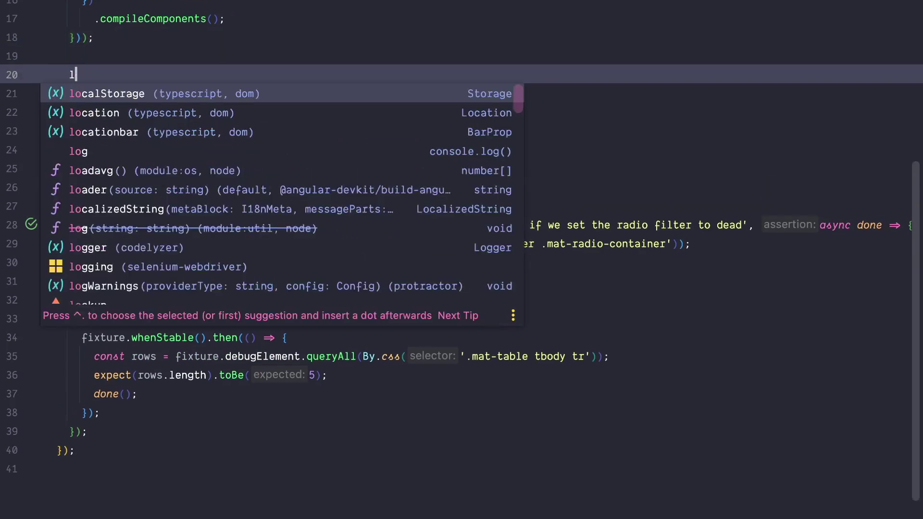
{"action": "type", "text": "et loader: ha"}
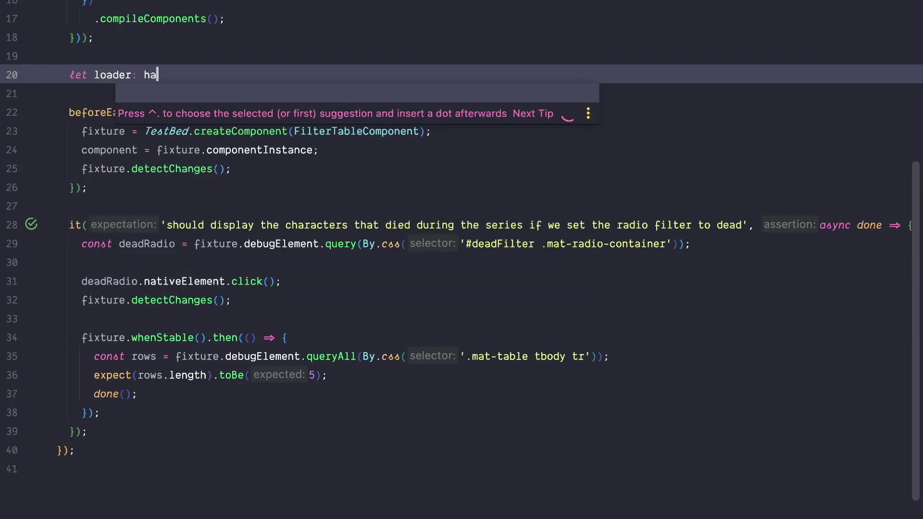
{"action": "key", "text": "BackSpace"}
{"action": "key", "text": "BackSpace"}
{"action": "type", "text": "Hare"}
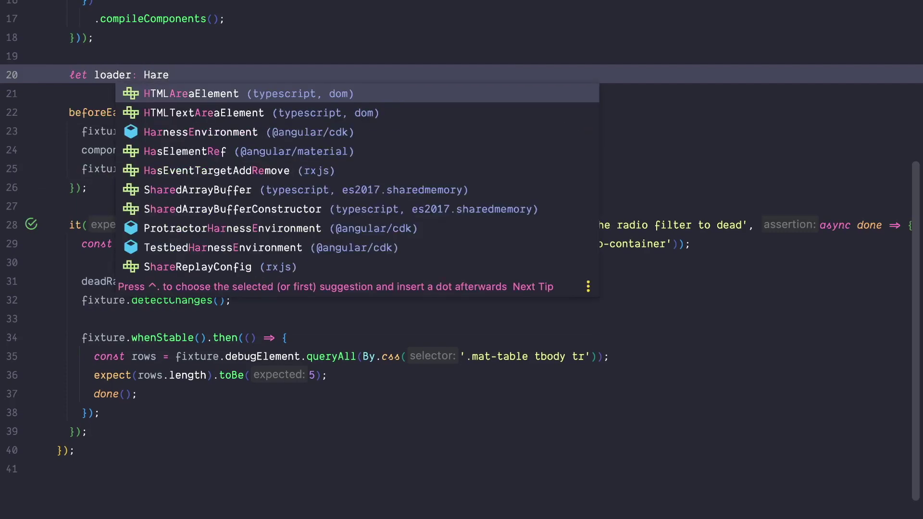
{"action": "key", "text": "BackSpace"}
{"action": "type", "text": "ne"}
{"action": "key", "text": "Down"}
{"action": "key", "text": "Return"}
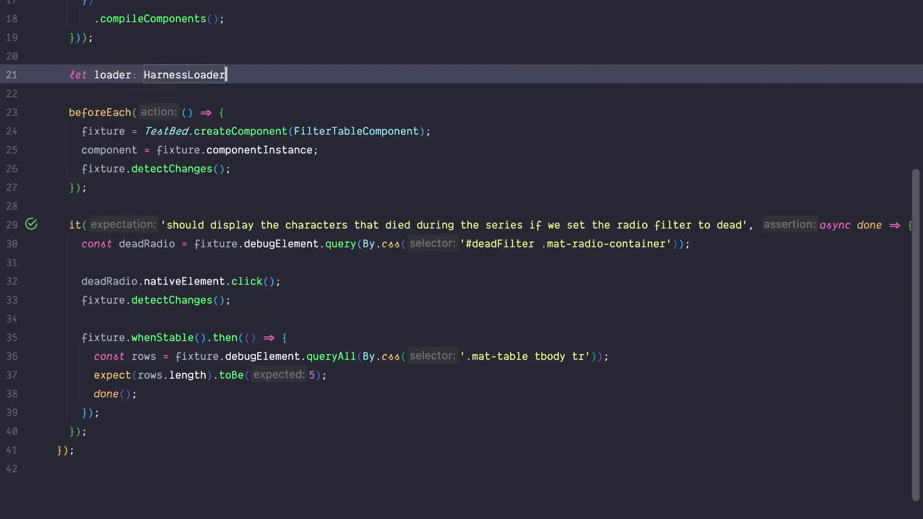
{"action": "type", "text": ";"}
Set loader = TestbedHarnessEnvironment.loader(fixture) in beforeEach, after the componentInstance line.
{"action": "key", "text": "Down"}
{"action": "key", "text": "Down"}
{"action": "key", "text": "Down"}
{"action": "key", "text": "Down"}
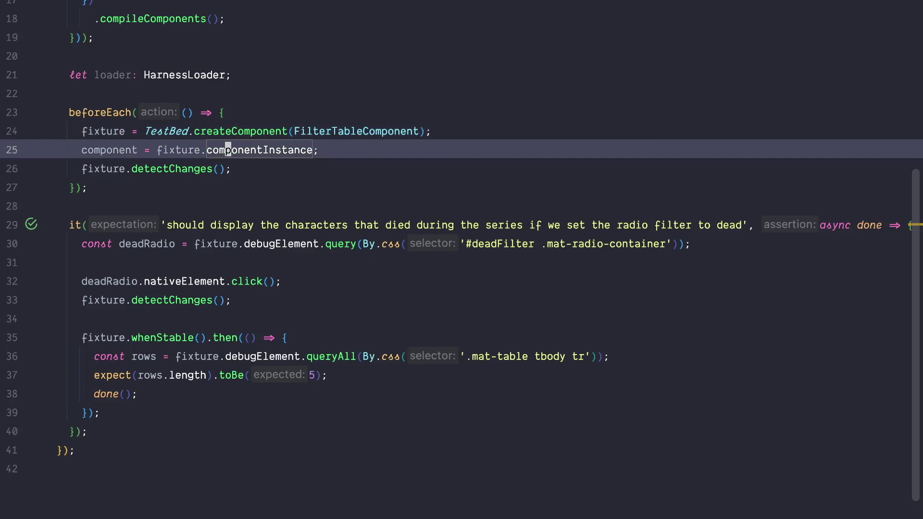
{"action": "key", "text": "End"}
{"action": "key", "text": "Return"}
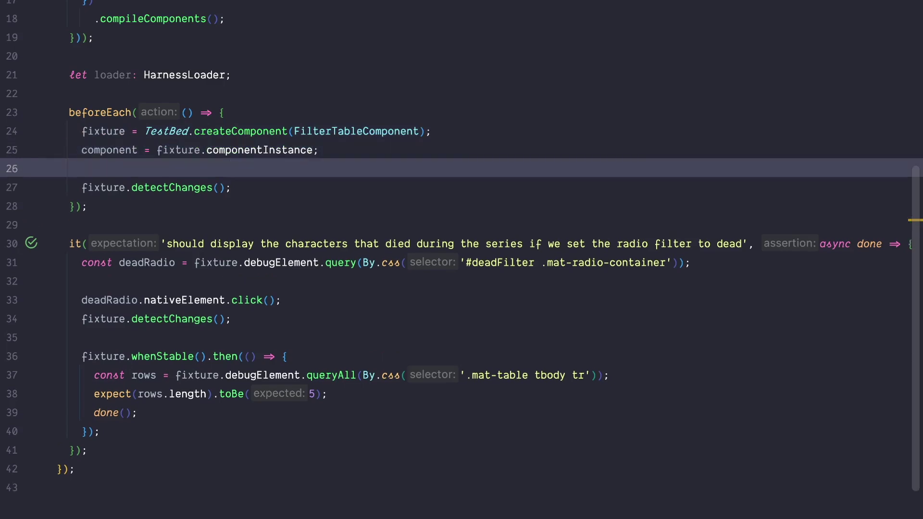
{"action": "type", "text": "loa"}
{"action": "key", "text": "Return"}
{"action": "type", "text": "loader ="}
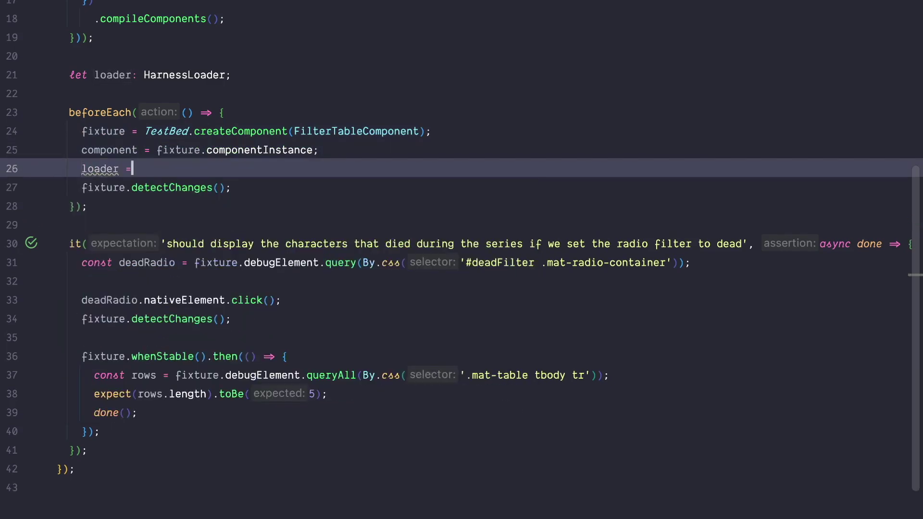
{"action": "type", "text": " TestBed"}
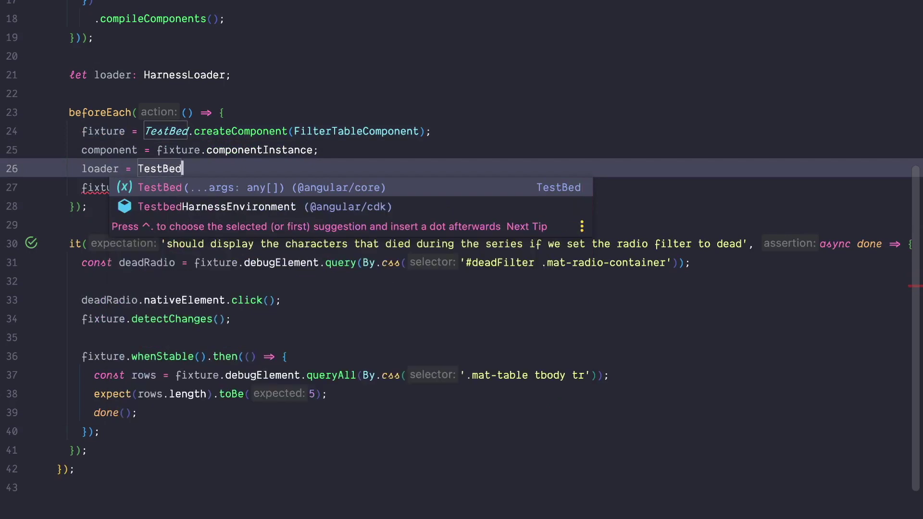
{"action": "key", "text": "Down"}
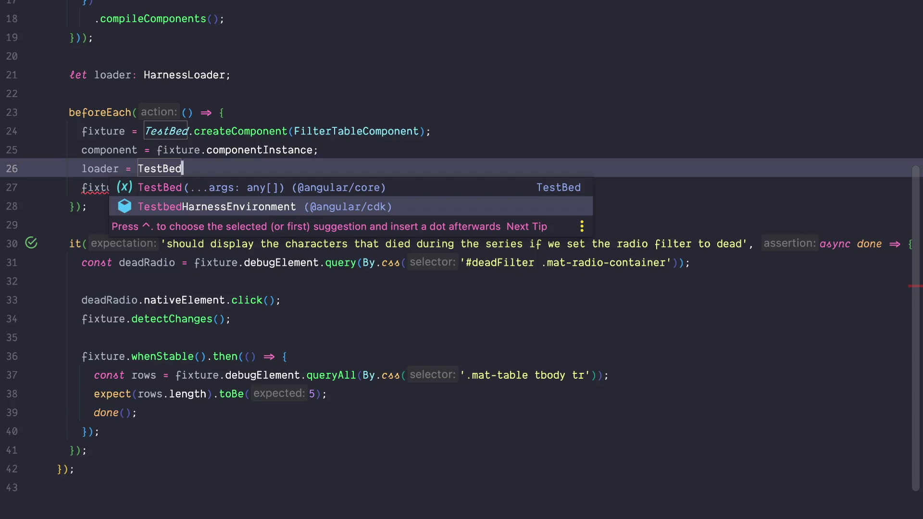
{"action": "key", "text": "Return"}
{"action": "type", "text": "."}
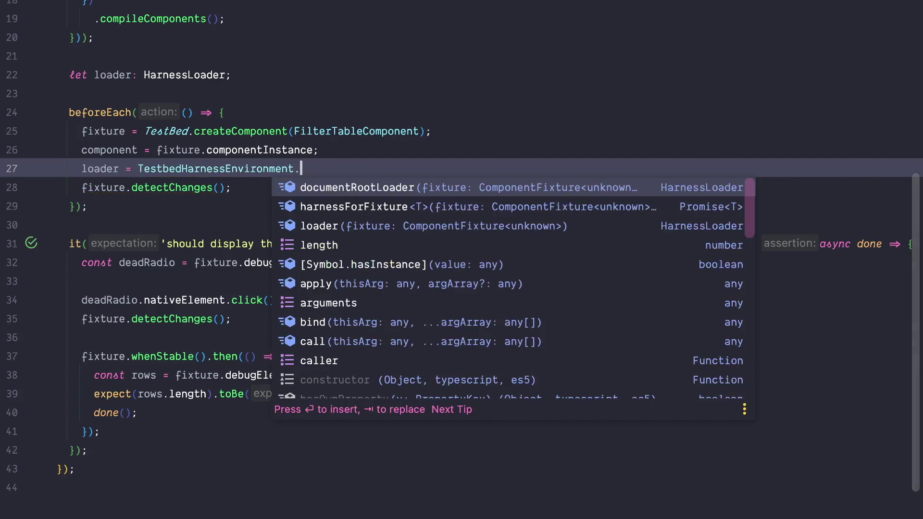
{"action": "type", "text": "lo"}
{"action": "key", "text": "Return"}
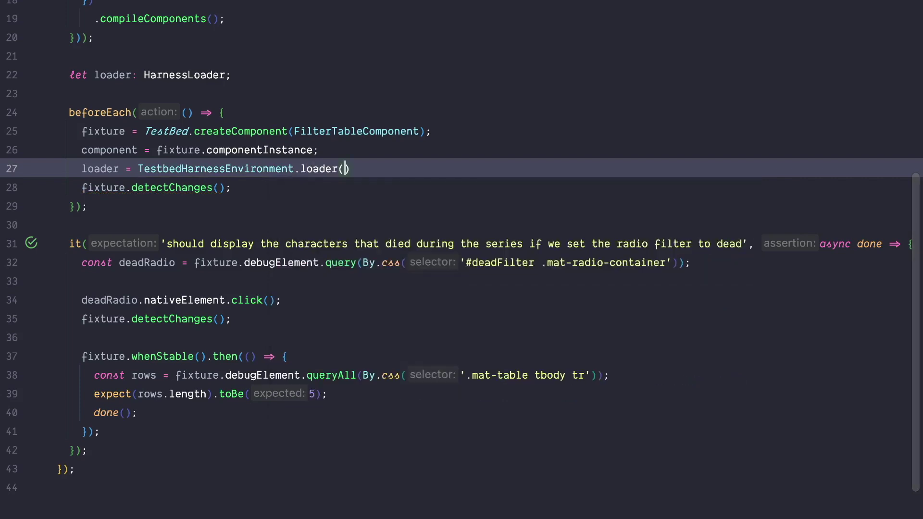
{"action": "type", "text": "fix"}
{"action": "key", "text": "Return"}
{"action": "type", "text": ";"}
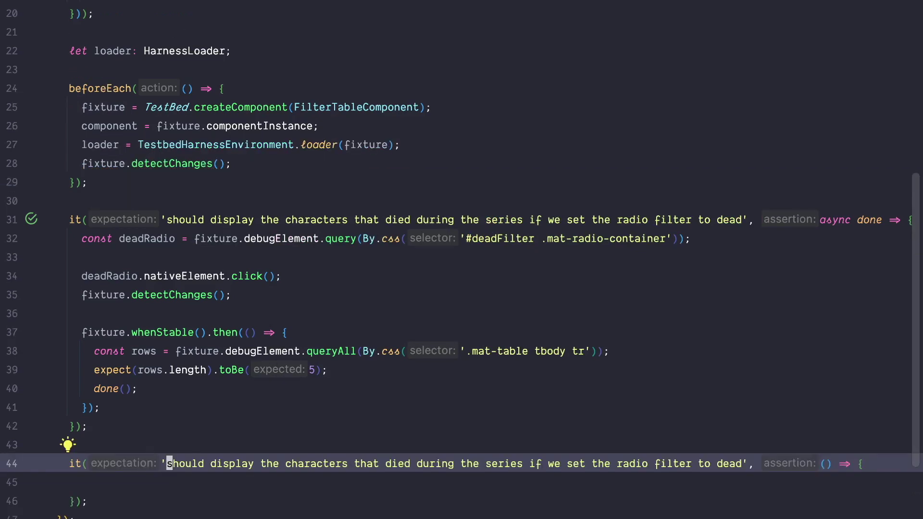
{"action": "type", "text": "ha"}
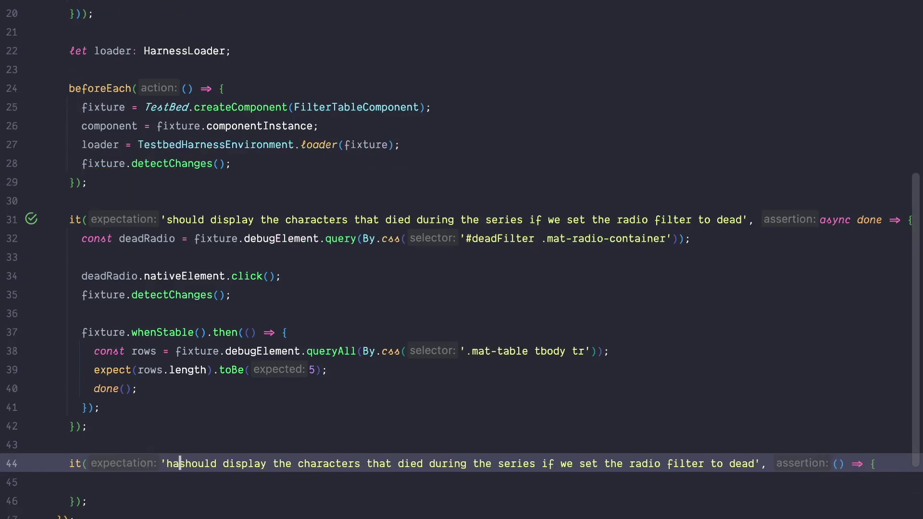
{"action": "type", "text": "ren"}
Retitle the copied test 'harness style: …', make its callback async, and enter its empty body.
{"action": "key", "text": "BackSpace"}
{"action": "key", "text": "BackSpace"}
{"action": "type", "text": "ness:"}
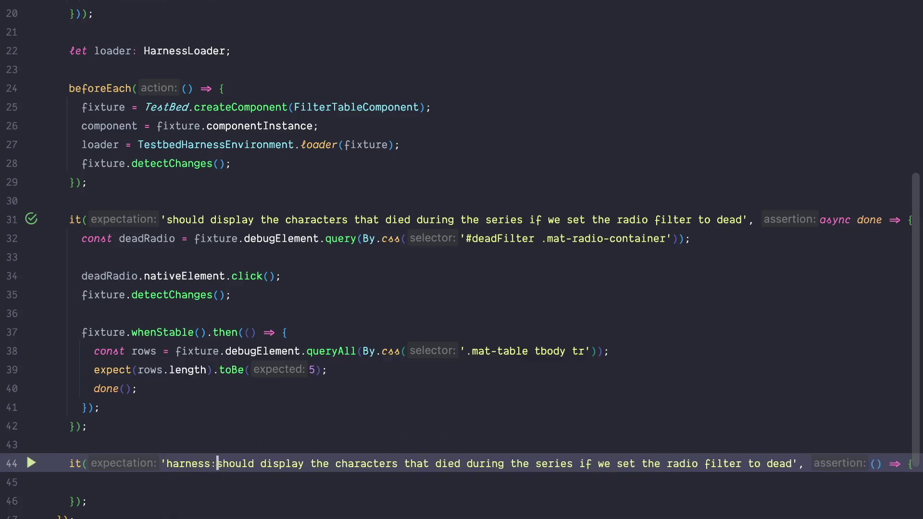
{"action": "key", "text": "Right"}
{"action": "type", "text": "style:"}
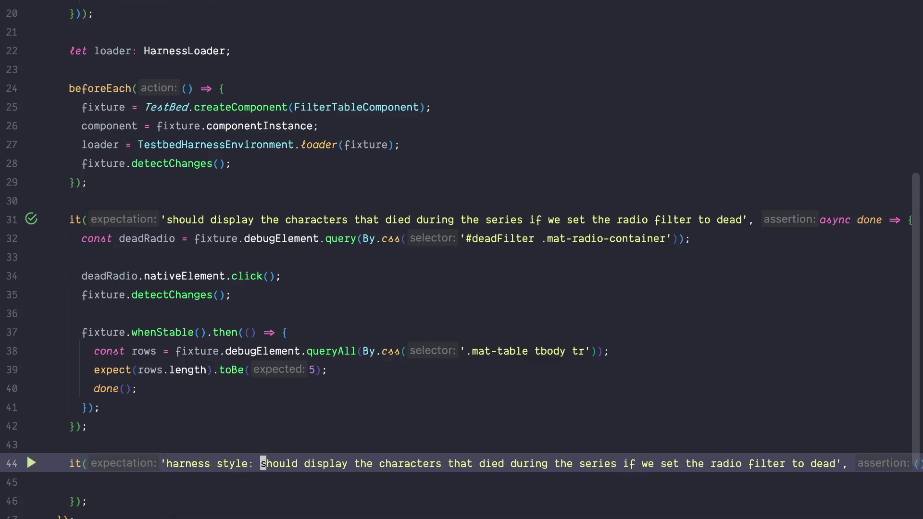
{"action": "key", "text": "End"}
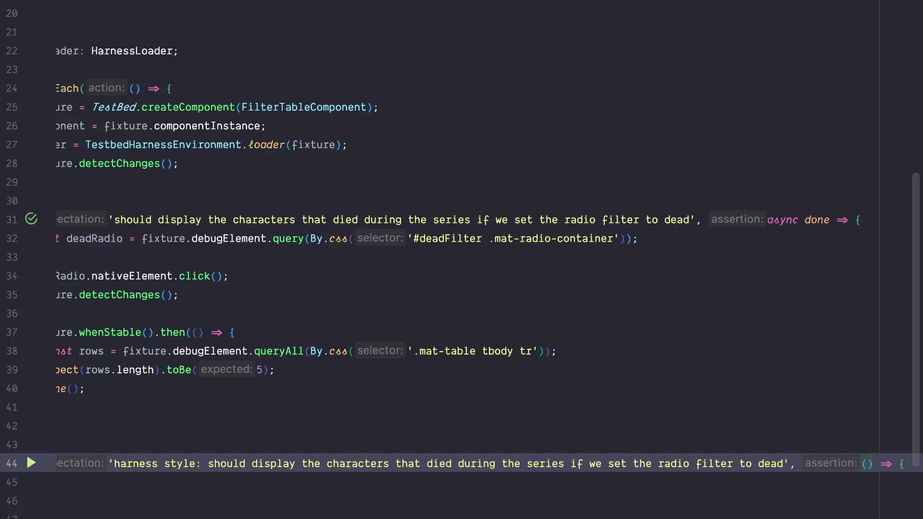
{"action": "type", "text": "async"}
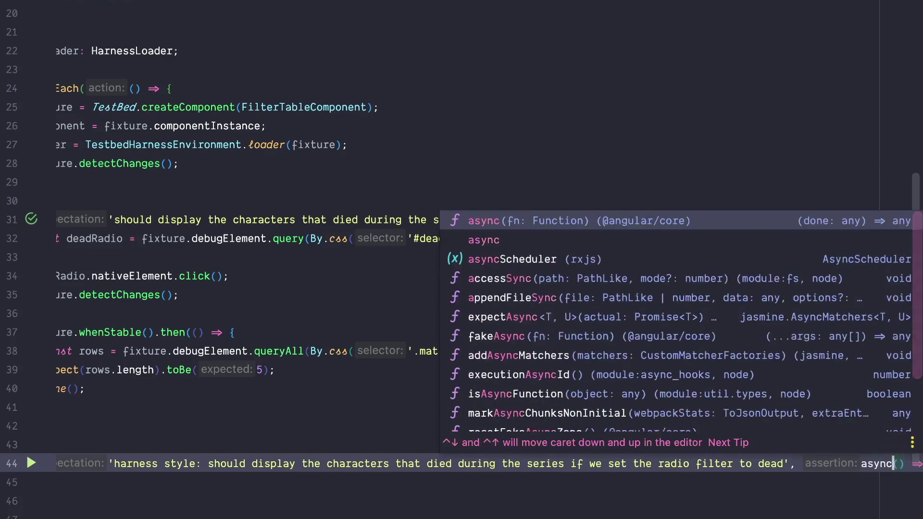
{"action": "key", "text": "Escape"}
{"action": "key", "text": "Down"}
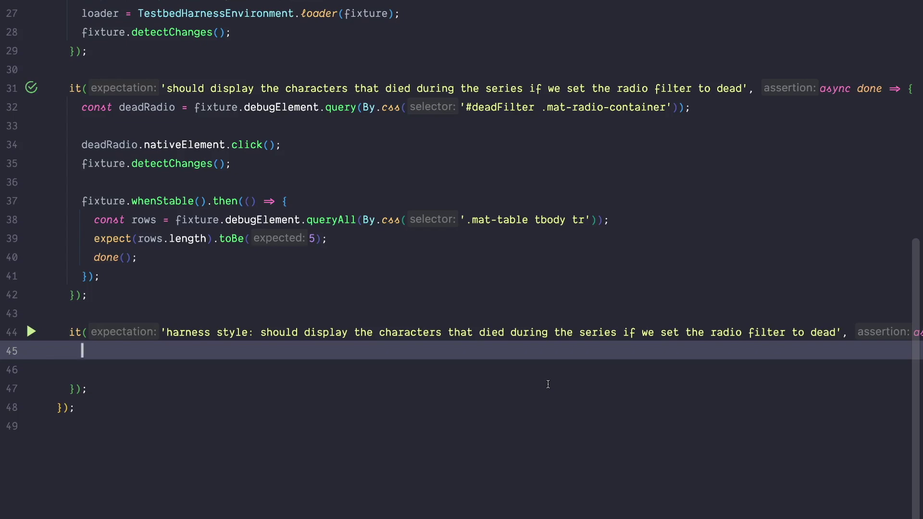
{"action": "type", "text": "const deadRadi"}
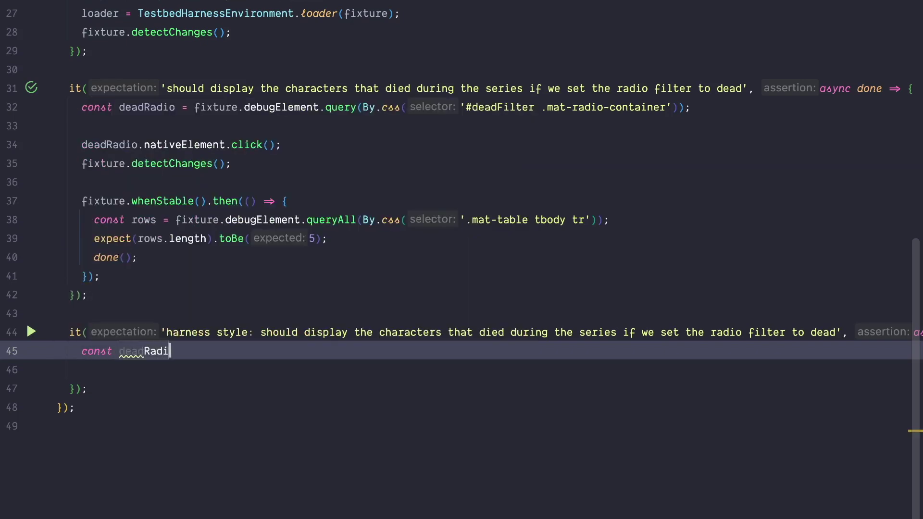
{"action": "type", "text": "o = aw"}
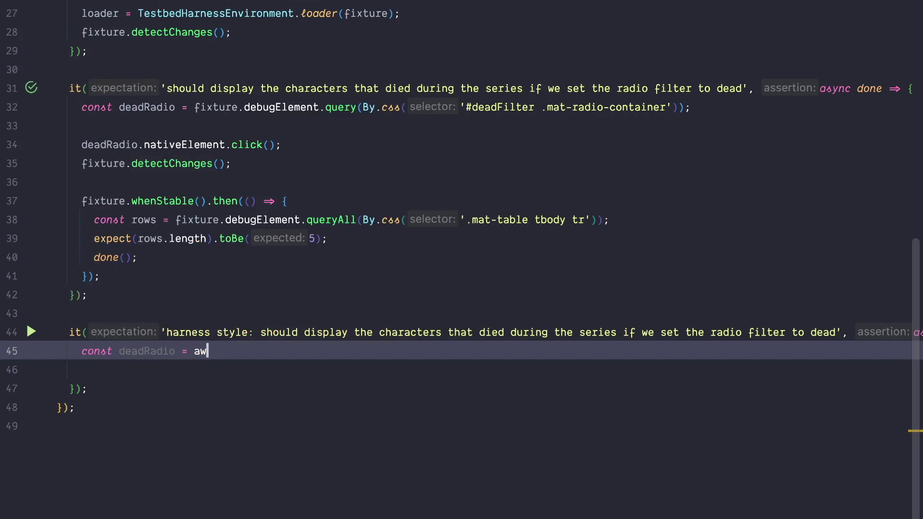
Await loader.getHarness for MatRadioButtonHarness, importing the harness class.
{"action": "key", "text": "BackSpace"}
{"action": "key", "text": "BackSpace"}
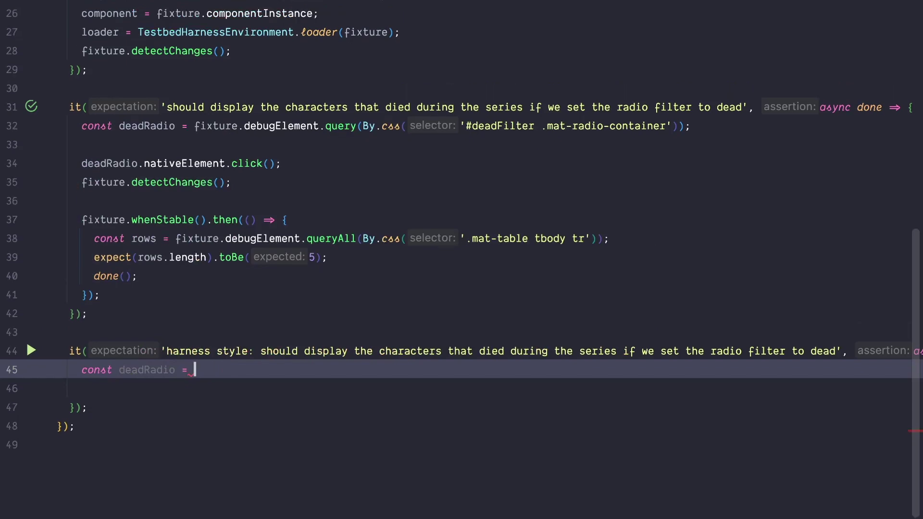
{"action": "type", "text": "await l"}
{"action": "type", "text": "oader."}
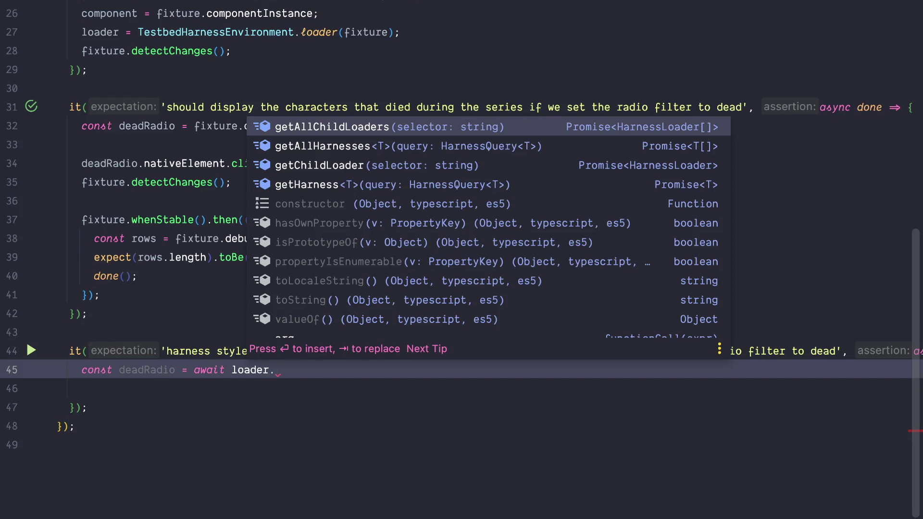
{"action": "key", "text": "Down"}
{"action": "key", "text": "Down"}
{"action": "key", "text": "Down"}
{"action": "key", "text": "Return"}
{"action": "type", "text": "Ma"}
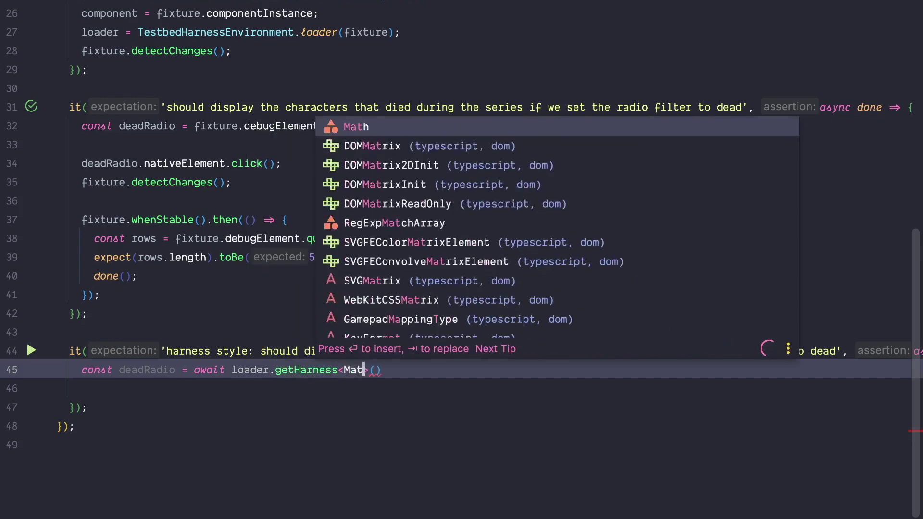
{"action": "type", "text": "tRad"}
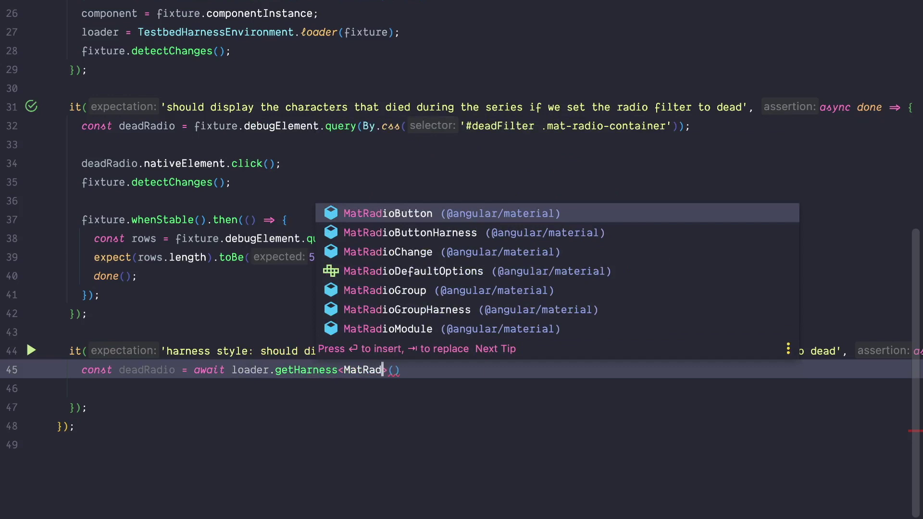
{"action": "type", "text": "ioBu"}
{"action": "key", "text": "Down"}
{"action": "key", "text": "Return"}
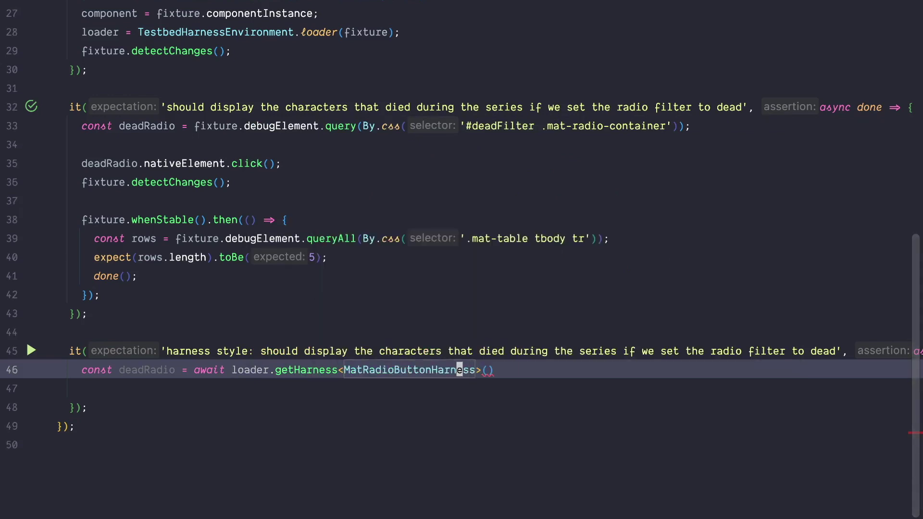
{"action": "key", "text": "Right"}
{"action": "key", "text": "Right"}
{"action": "key", "text": "Right"}
{"action": "type", "text": "Mat"}
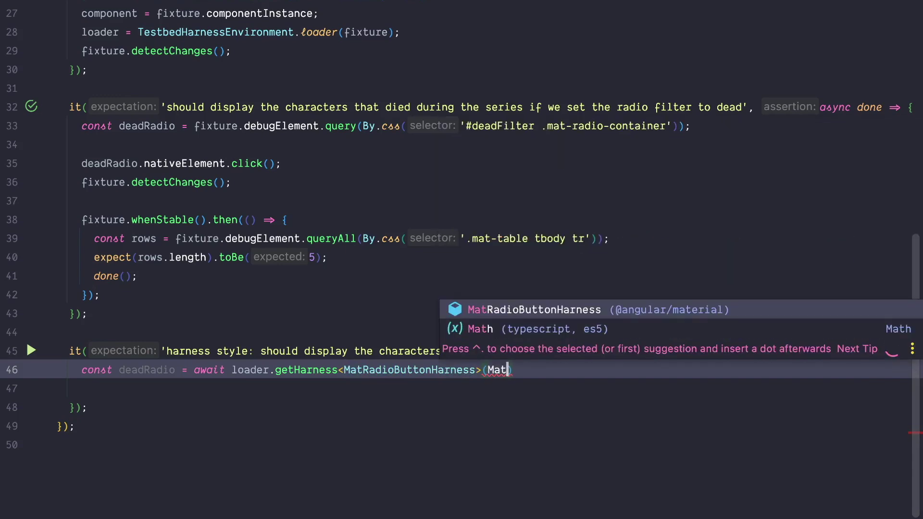
{"action": "key", "text": "Return"}
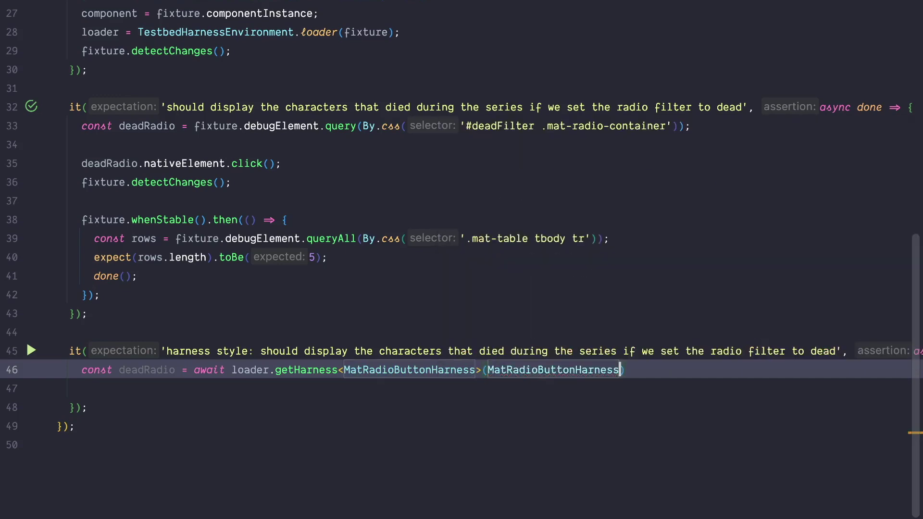
{"action": "type", "text": ".with"}
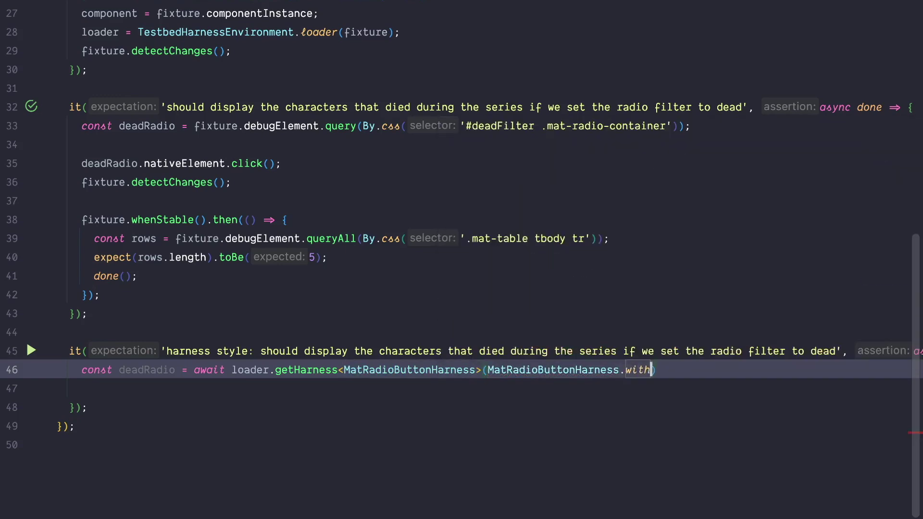
{"action": "type", "text": "({"}
Filter the radio harness by selector '#deadFilter' and drop the unfinished label option.
{"action": "key", "text": "Return"}
{"action": "type", "text": "se"}
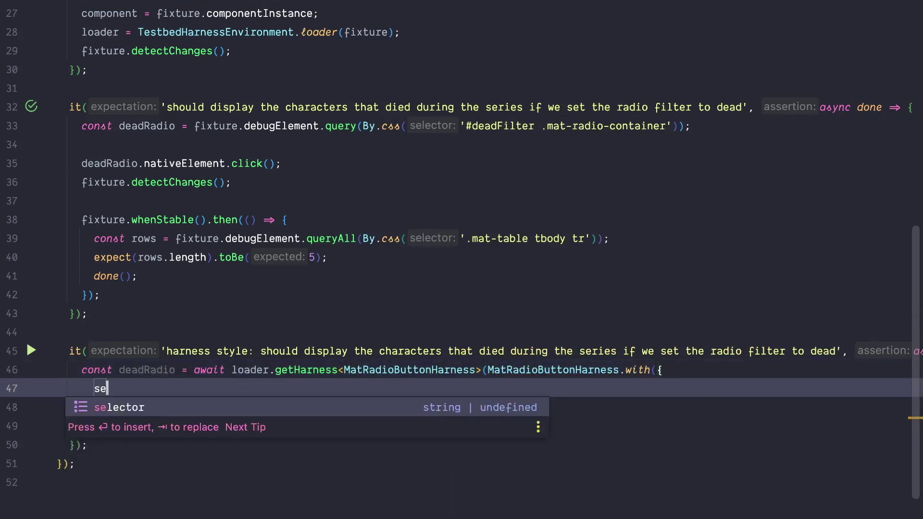
{"action": "key", "text": "Return"}
{"action": "type", "text": ": '"}
{"action": "key", "text": "BackSpace"}
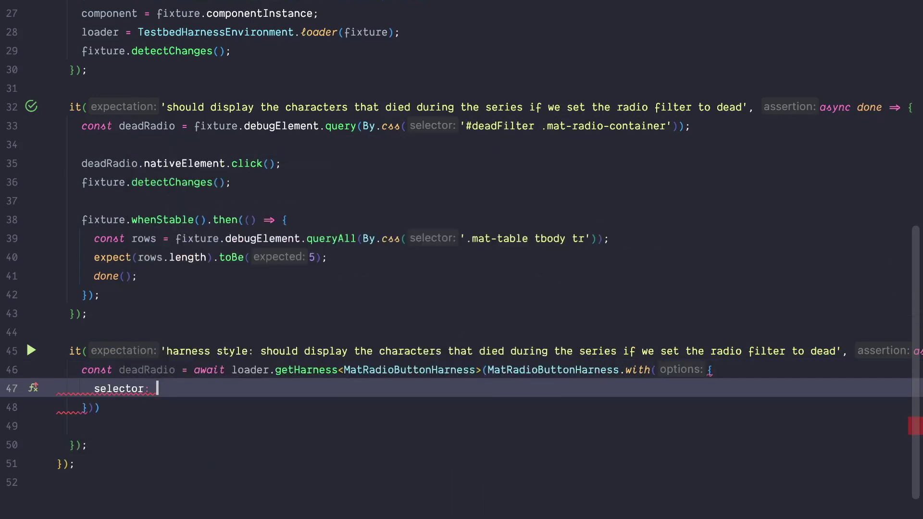
{"action": "type", "text": "'#"}
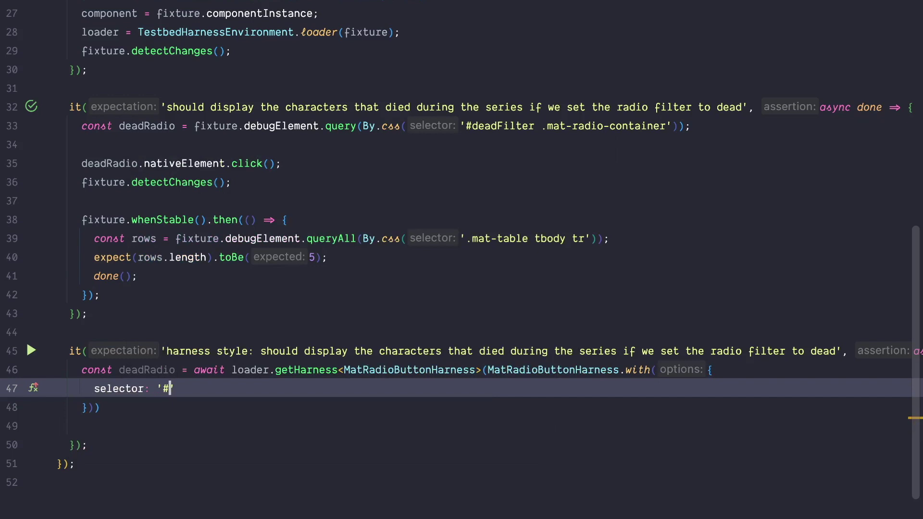
{"action": "type", "text": "dead"}
{"action": "type", "text": "Filte"}
{"action": "type", "text": "r"}
{"action": "key", "text": "Down"}
{"action": "type", "text": ";"}
{"action": "key", "text": "Up"}
{"action": "key", "text": "End"}
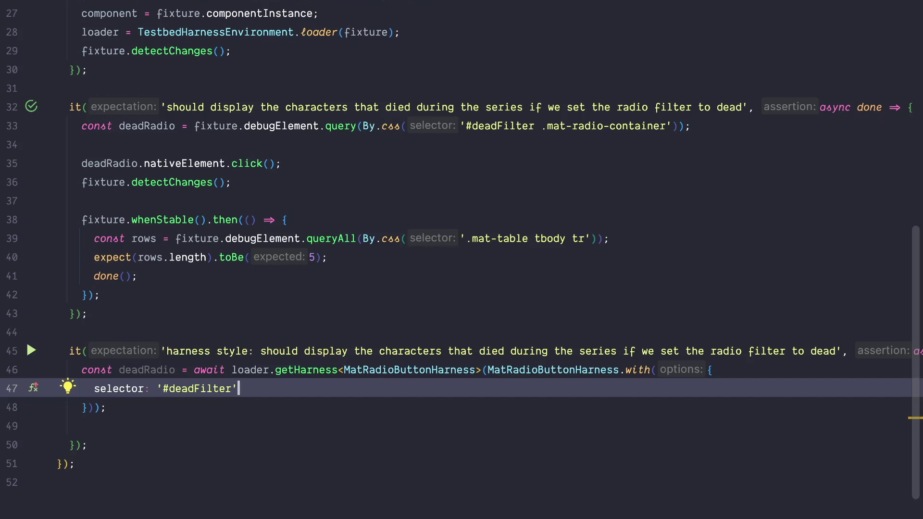
{"action": "key", "text": "ctrl+p"}
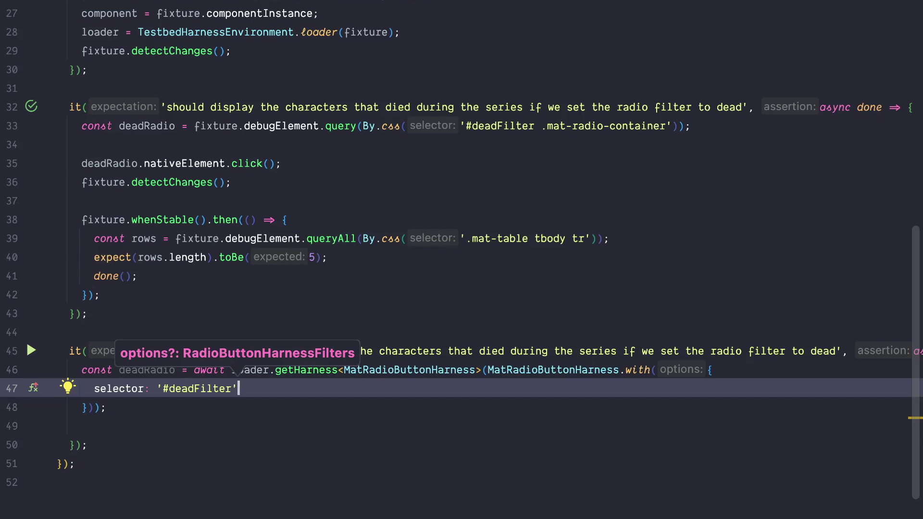
{"action": "type", "text": ","}
{"action": "key", "text": "Return"}
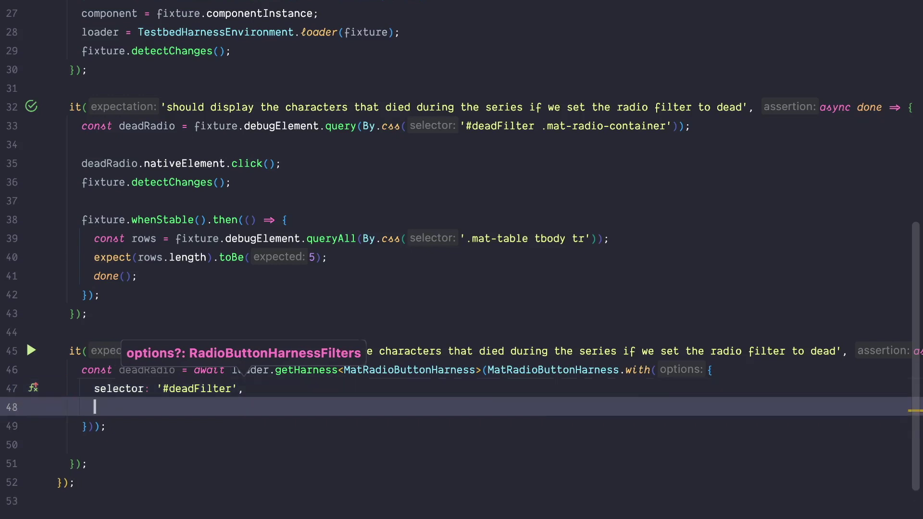
{"action": "type", "text": "la"}
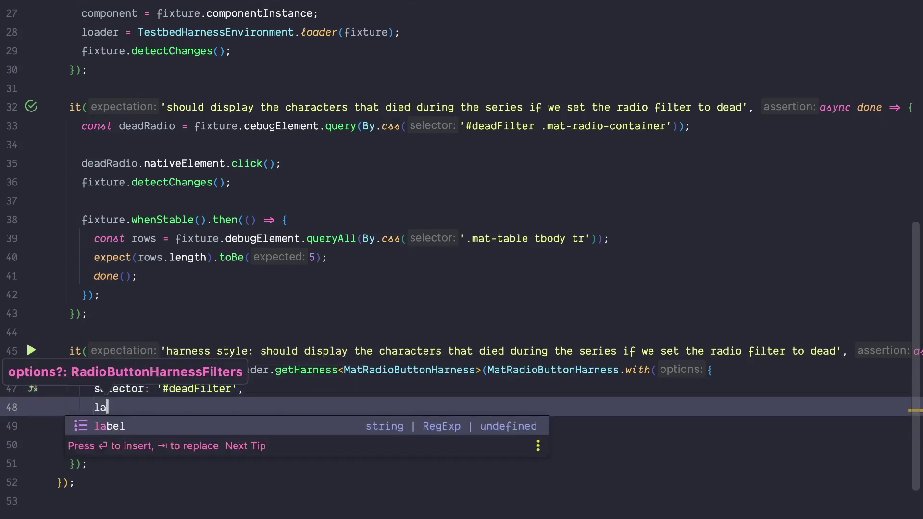
{"action": "key", "text": "BackSpace"}
{"action": "key", "text": "BackSpace"}
{"action": "key", "text": "BackSpace"}
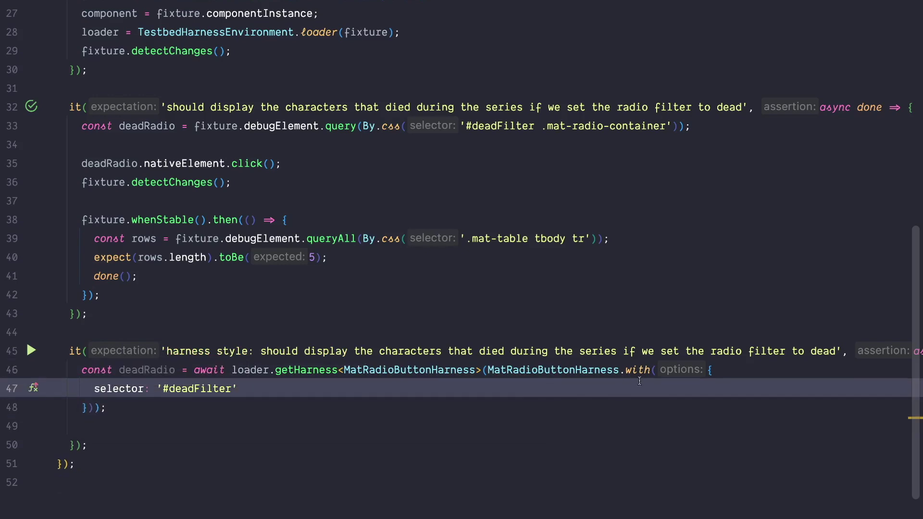
Follow with() to the RadioButtonHarnessFilters interface declaration to review its filter options.
{"action": "left_click", "coordinate": [641, 369], "text": "ctrl"}
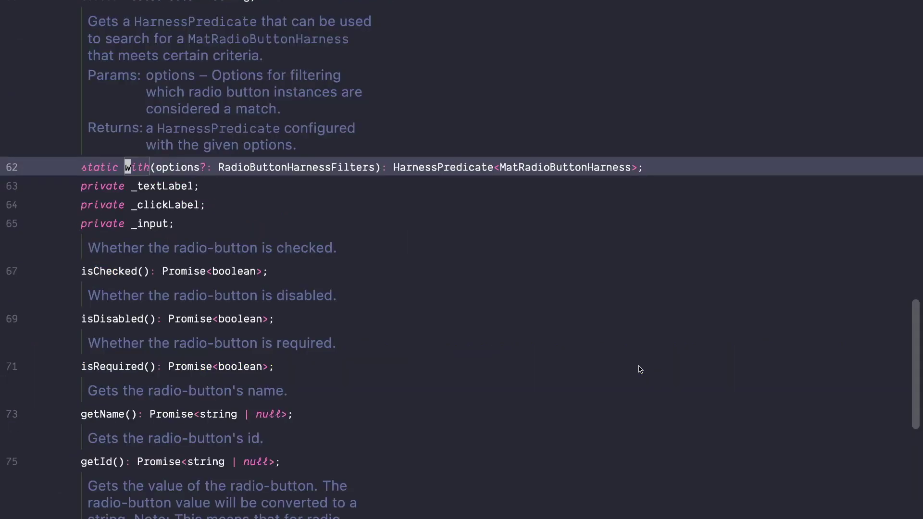
{"action": "left_click", "coordinate": [278, 167], "text": "ctrl"}
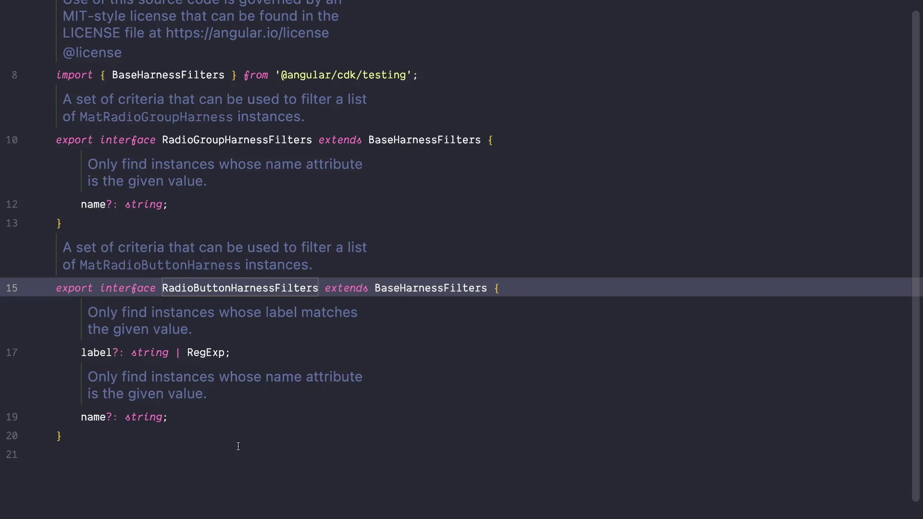
Back in the spec, add const table = await loader.getHarness<MatTableHarness>(MatTableHarness).
{"action": "key", "text": "ctrl+alt+Left"}
{"action": "key", "text": "ctrl+alt+Left"}
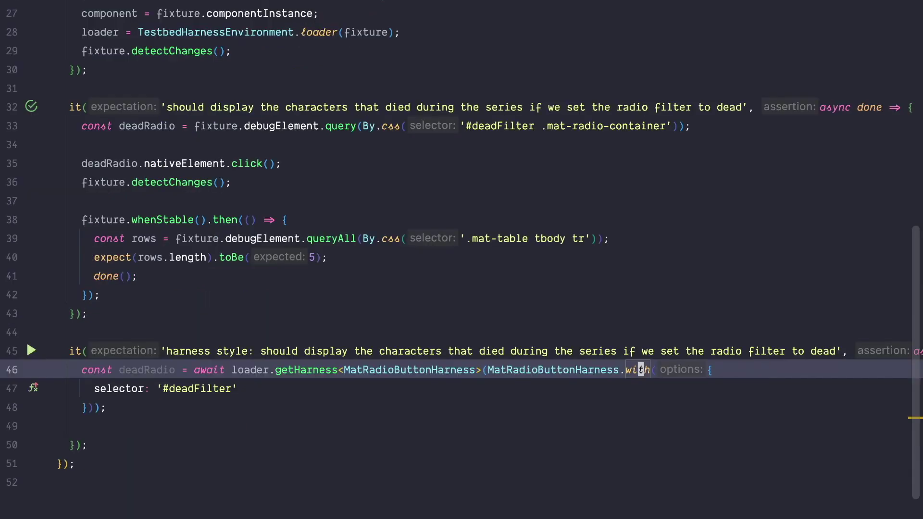
{"action": "key", "text": "Down"}
{"action": "key", "text": "Down"}
{"action": "key", "text": "Return"}
{"action": "type", "text": "const "}
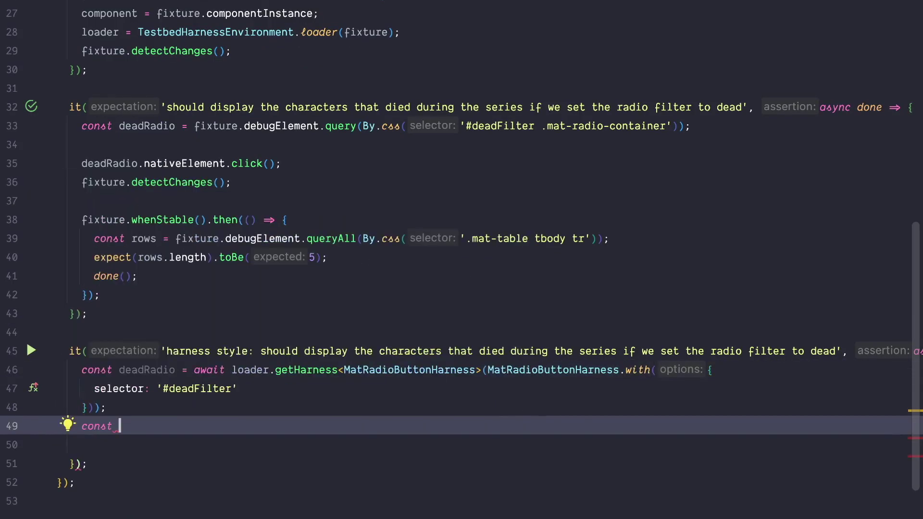
{"action": "type", "text": "table = a"}
{"action": "type", "text": "wait "}
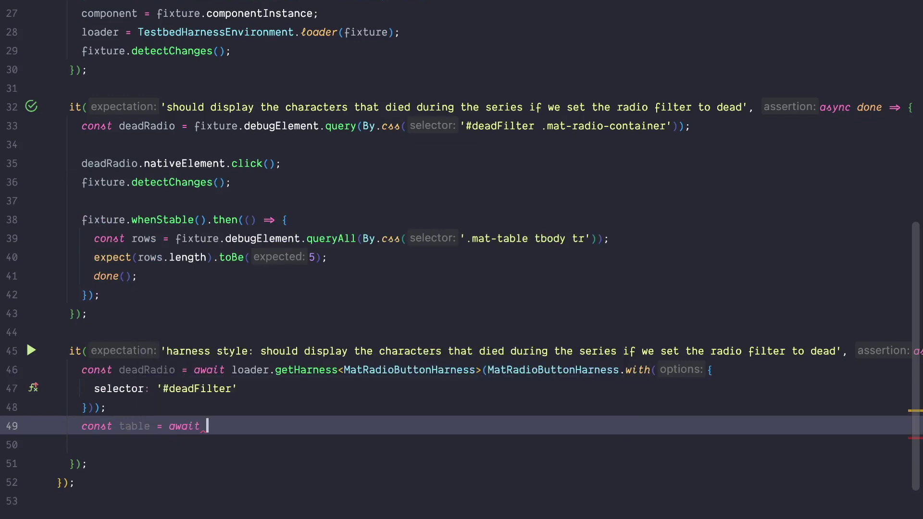
{"action": "type", "text": "loader."}
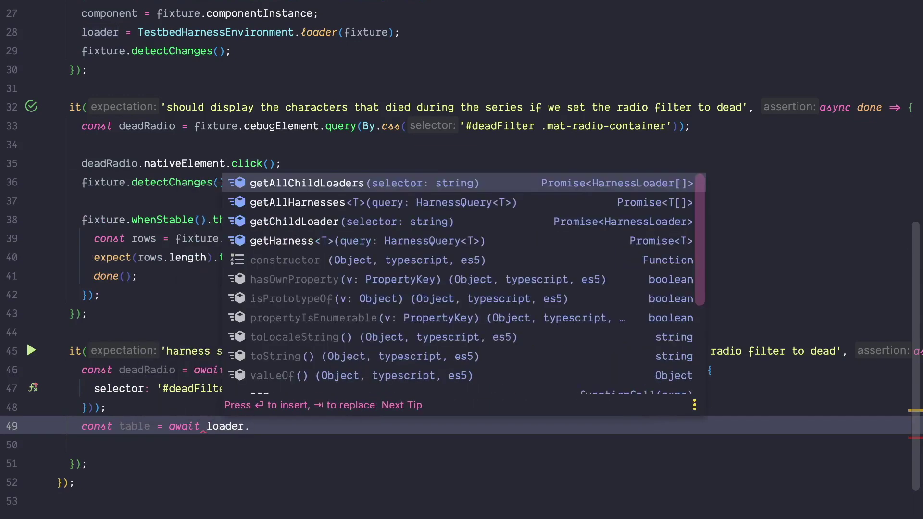
{"action": "type", "text": "get"}
{"action": "key", "text": "Down"}
{"action": "key", "text": "Down"}
{"action": "key", "text": "Down"}
{"action": "key", "text": "Return"}
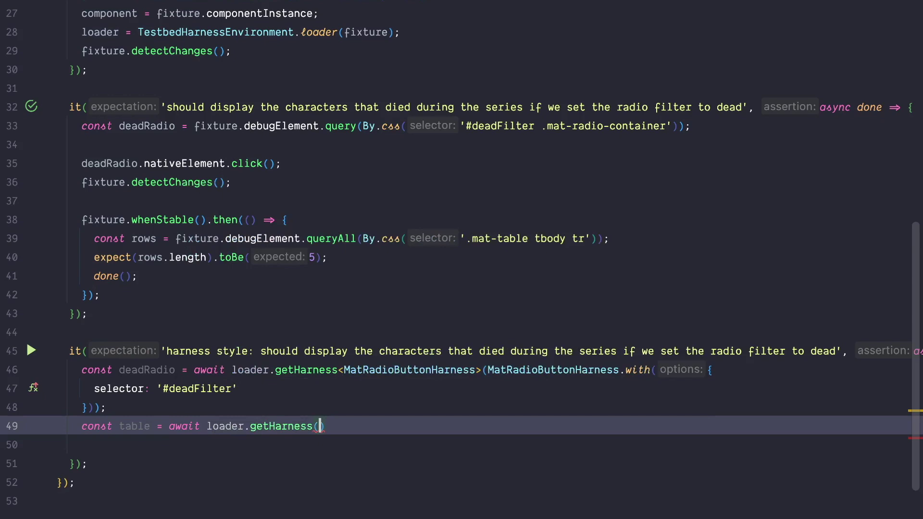
{"action": "type", "text": "a"}
{"action": "key", "text": "BackSpace"}
{"action": "type", "text": "<Ma>"}
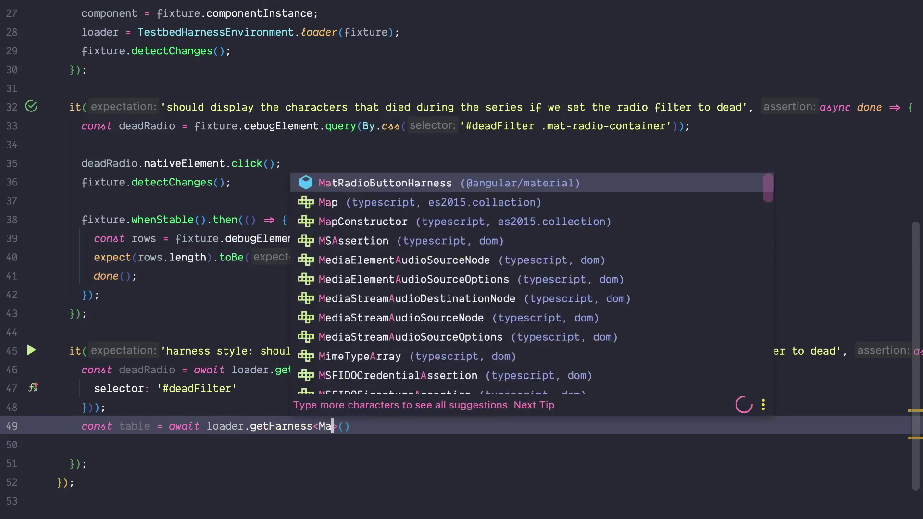
{"action": "type", "text": "t"}
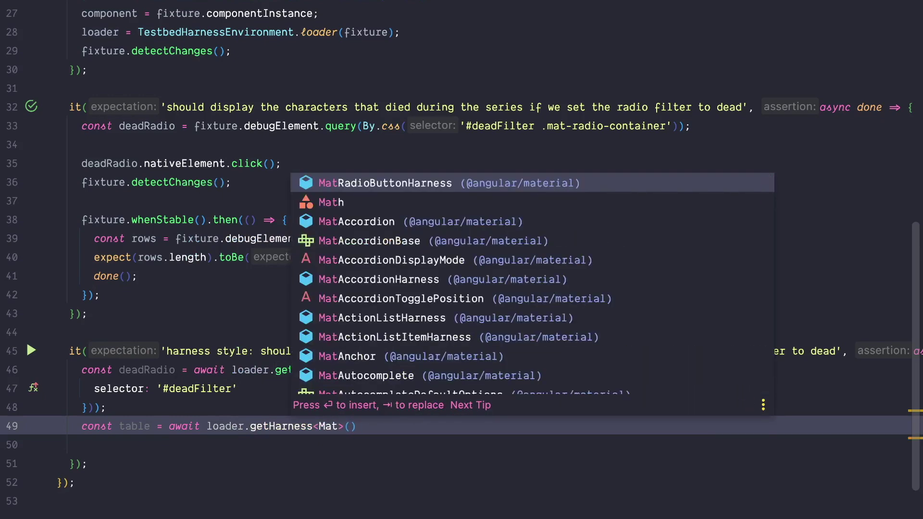
{"action": "type", "text": "Table"}
{"action": "key", "text": "Down"}
{"action": "key", "text": "Down"}
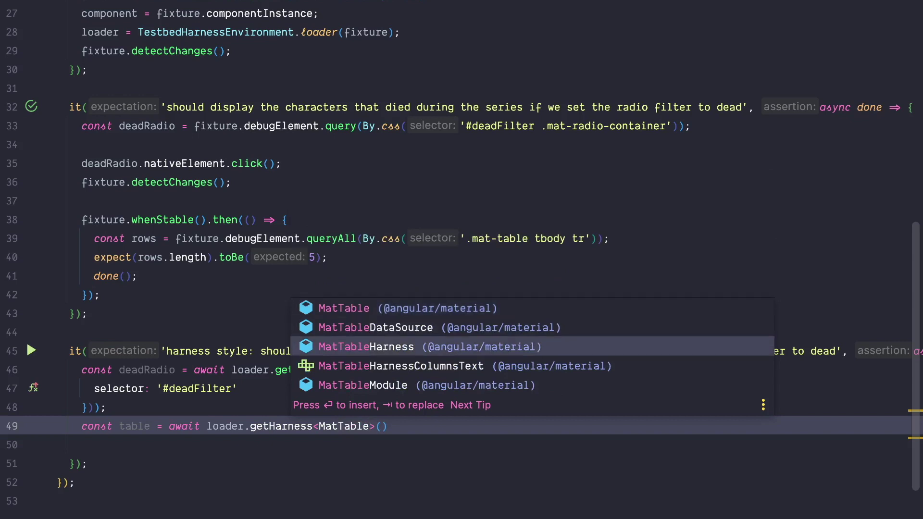
{"action": "key", "text": "Return"}
{"action": "type", "text": "Mat"}
{"action": "key", "text": "Down"}
{"action": "key", "text": "Return"}
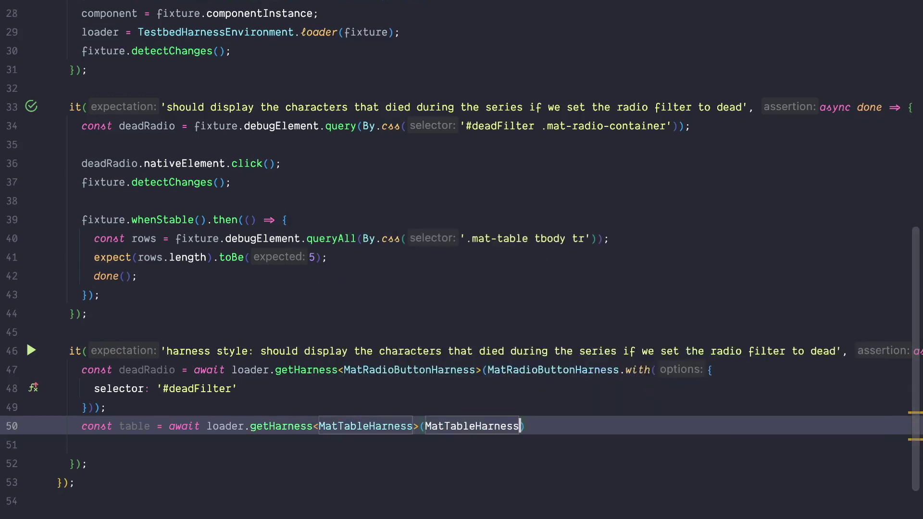
{"action": "key", "text": "ctrl+shift+Return"}
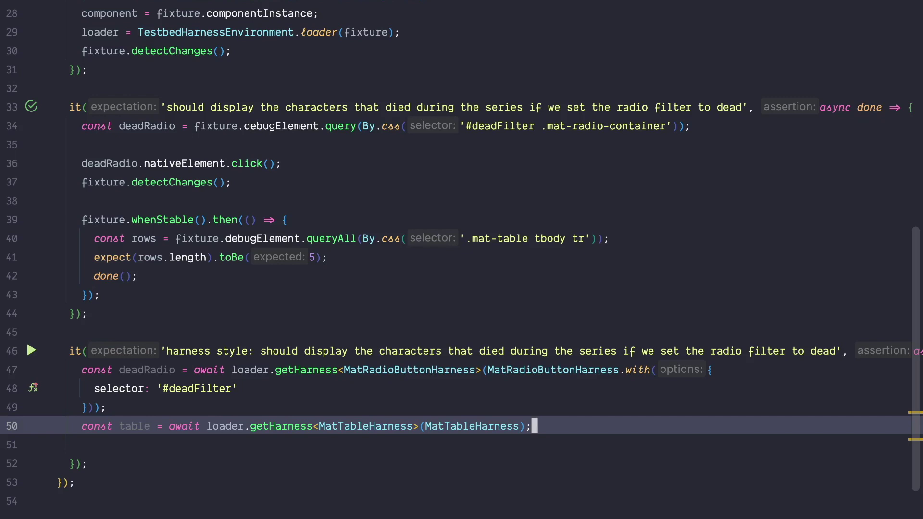
{"action": "key", "text": "Return"}
{"action": "key", "text": "Return"}
{"action": "key", "text": "BackSpace"}
{"action": "key", "text": "BackSpace"}
Add await deadRadio.check(); on line 52, below the table harness lookup.
{"action": "key", "text": "Return"}
{"action": "key", "text": "Return"}
{"action": "type", "text": "d"}
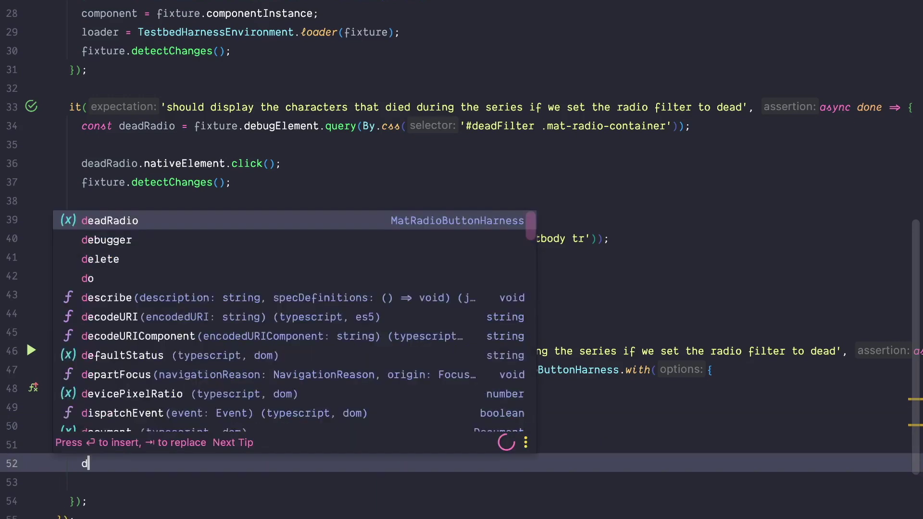
{"action": "type", "text": "e"}
{"action": "key", "text": "Return"}
{"action": "type", "text": "."}
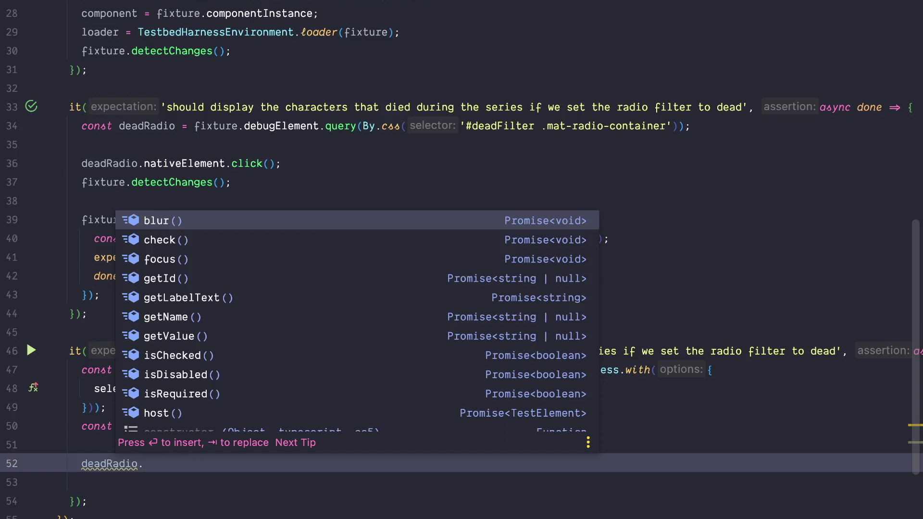
{"action": "key", "text": "Down"}
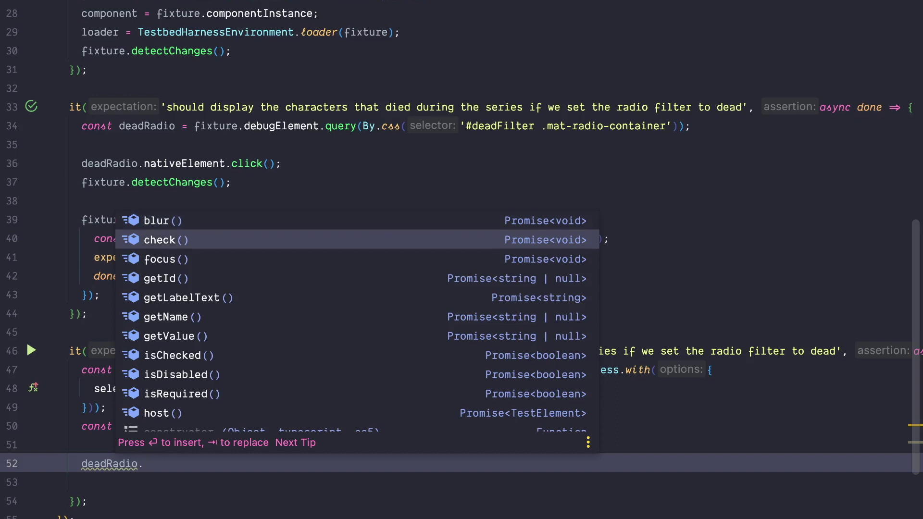
{"action": "key", "text": "Return"}
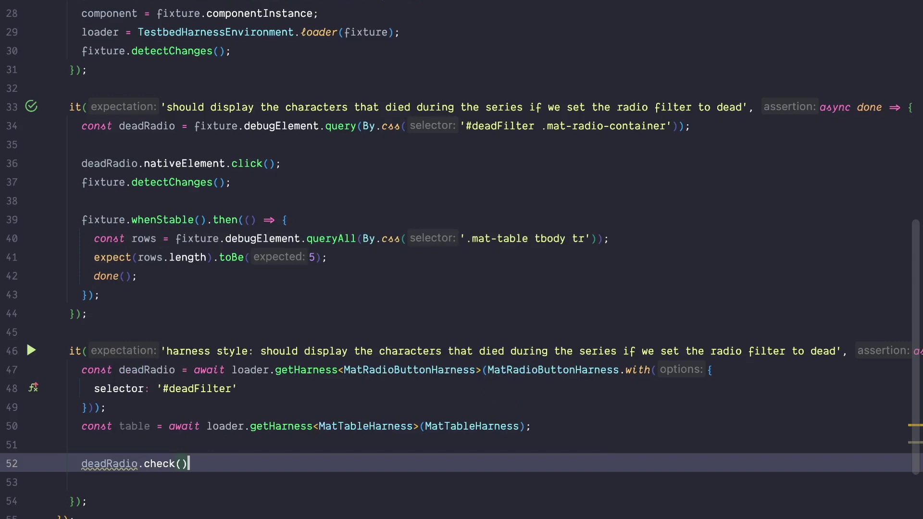
{"action": "type", "text": ";"}
{"action": "key", "text": "Home"}
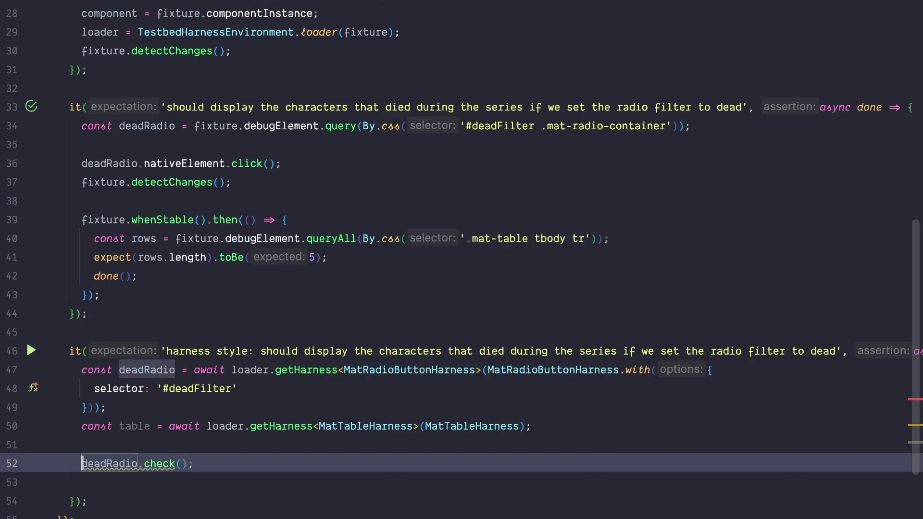
{"action": "type", "text": "await"}
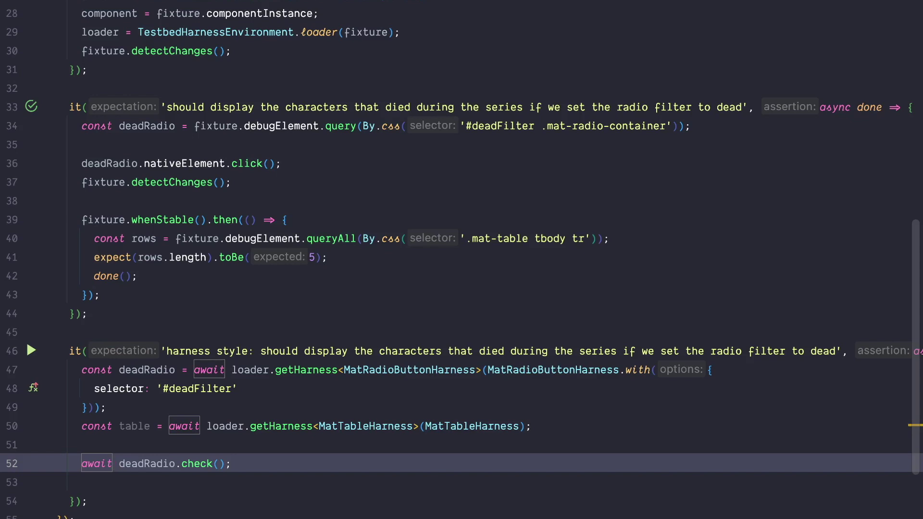
{"action": "key", "text": "Home"}
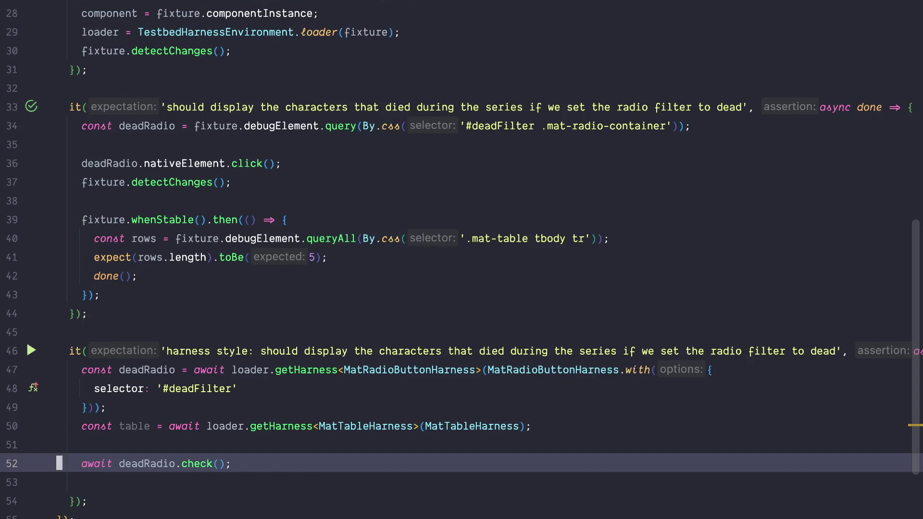
{"action": "key", "text": "Return"}
{"action": "key", "text": "ctrl+z"}
On line 53, start an expect assertion on the table harness.
{"action": "key", "text": "Down"}
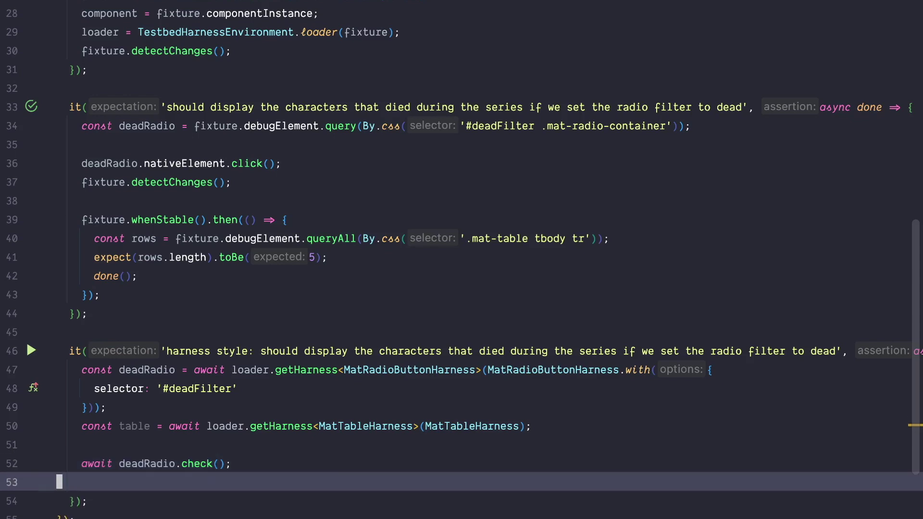
{"action": "key", "text": "Up"}
{"action": "key", "text": "Down"}
{"action": "key", "text": "Down"}
{"action": "key", "text": "Up"}
{"action": "type", "text": "expec"}
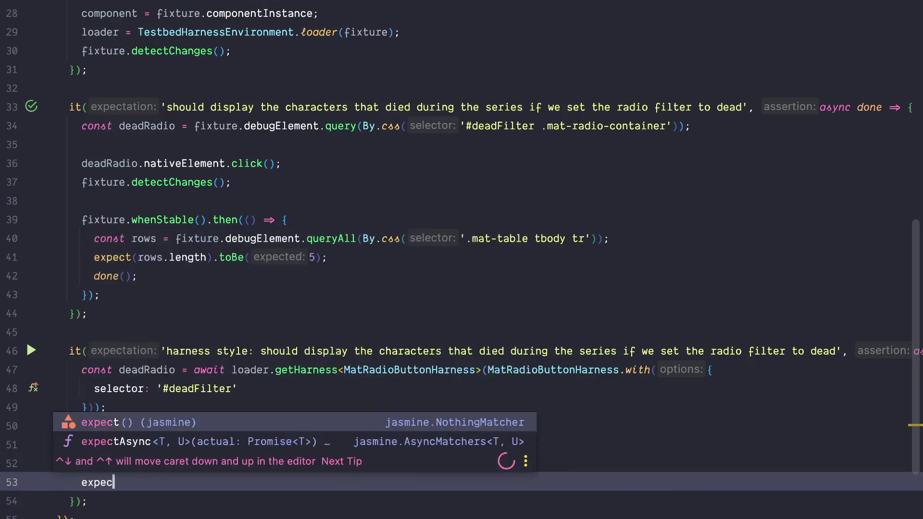
{"action": "key", "text": "Return"}
{"action": "type", "text": "table."}
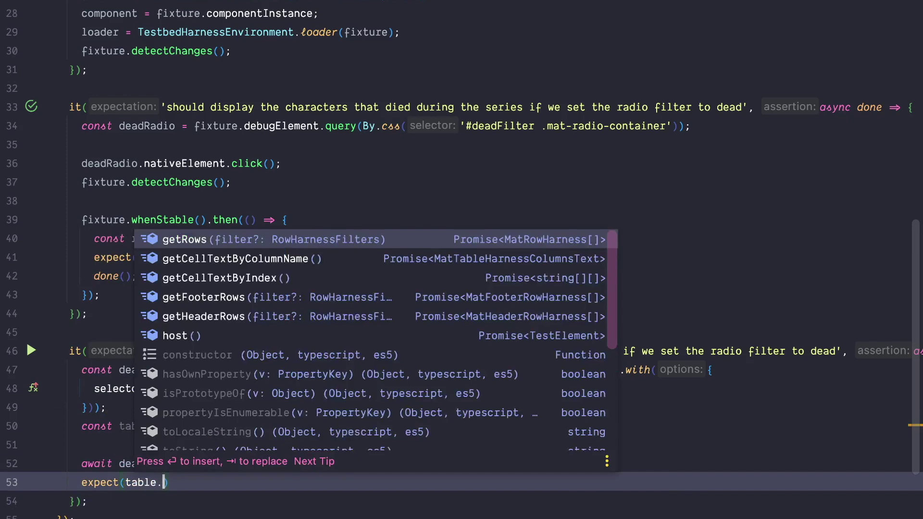
{"action": "type", "text": "get"}
{"action": "key", "text": "BackSpace"}
{"action": "type", "text": "tRo"}
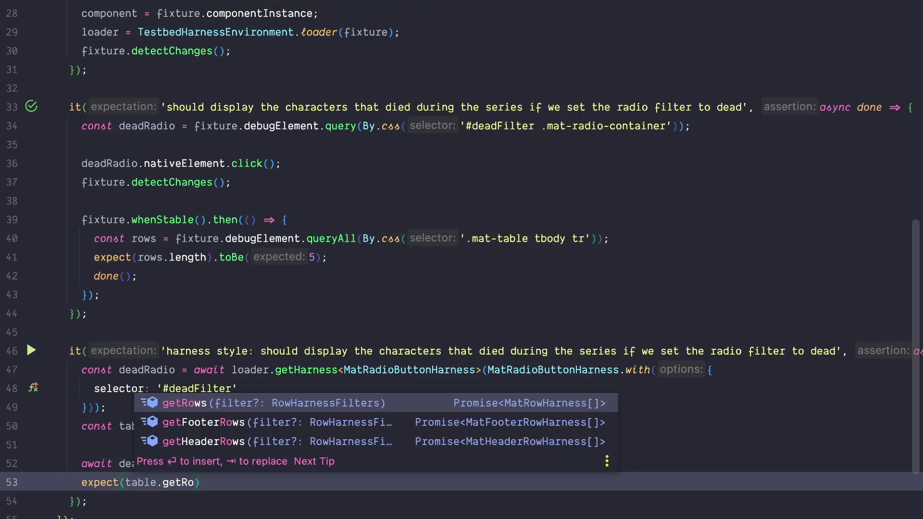
Complete expect((await table.getRows()).length).toBe(5) and run the harness-style test.
{"action": "key", "text": "BackSpace"}
{"action": "key", "text": "BackSpace"}
{"action": "key", "text": "BackSpace"}
{"action": "key", "text": "BackSpace"}
{"action": "key", "text": "BackSpace"}
{"action": "key", "text": "BackSpace"}
{"action": "type", "text": "."}
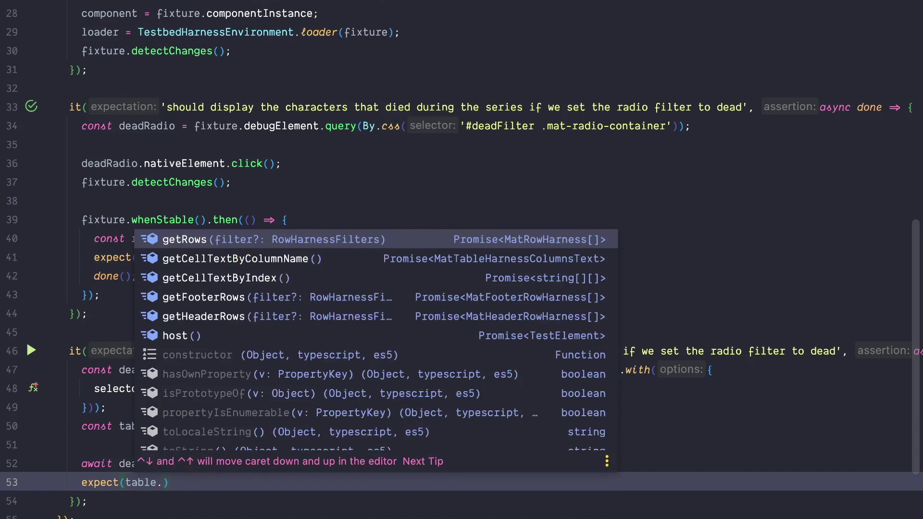
{"action": "key", "text": "Escape"}
{"action": "type", "text": "g"}
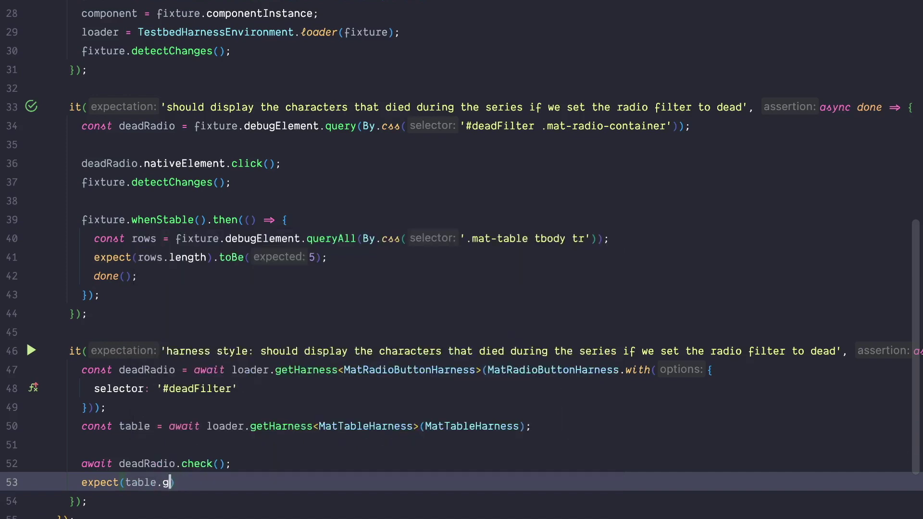
{"action": "type", "text": "etRo"}
{"action": "key", "text": "Return"}
{"action": "type", "text": ").l)"}
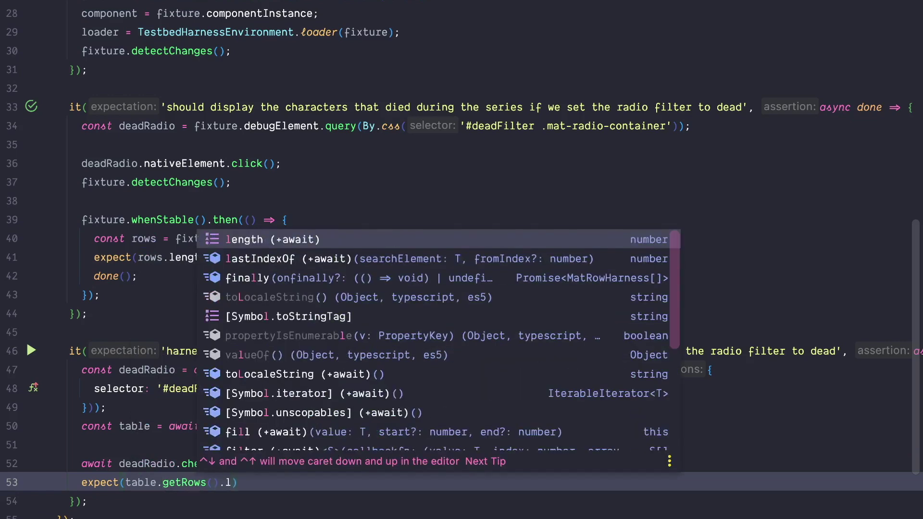
{"action": "key", "text": "Return"}
{"action": "type", "text": ").to"}
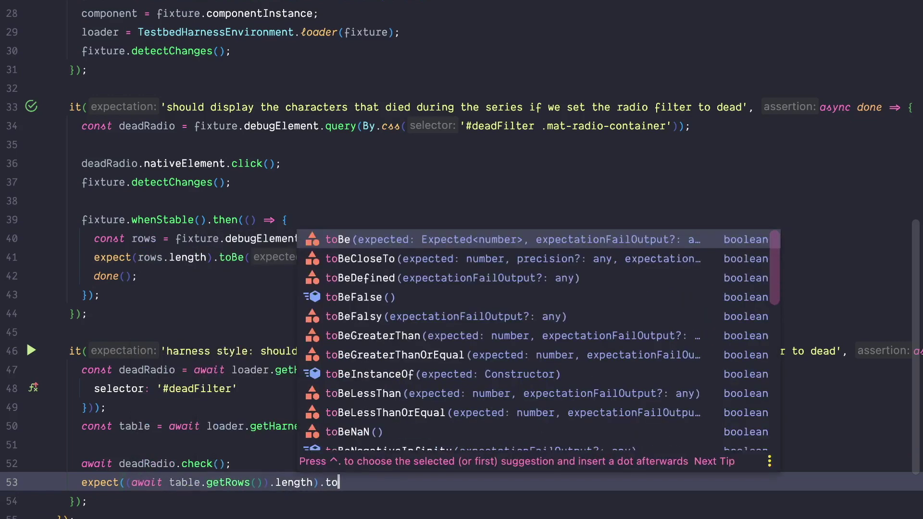
{"action": "type", "text": "Be"}
{"action": "key", "text": "Return"}
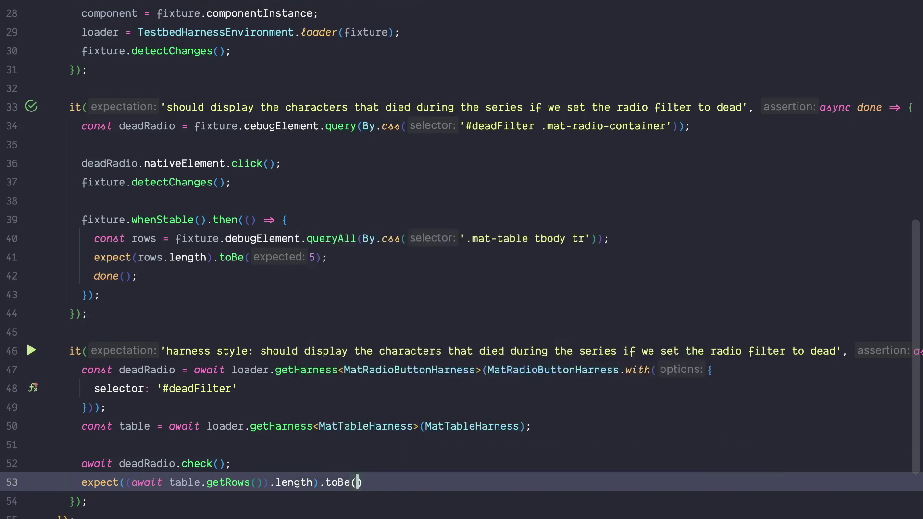
{"action": "type", "text": "5);"}
{"action": "key", "text": "Up"}
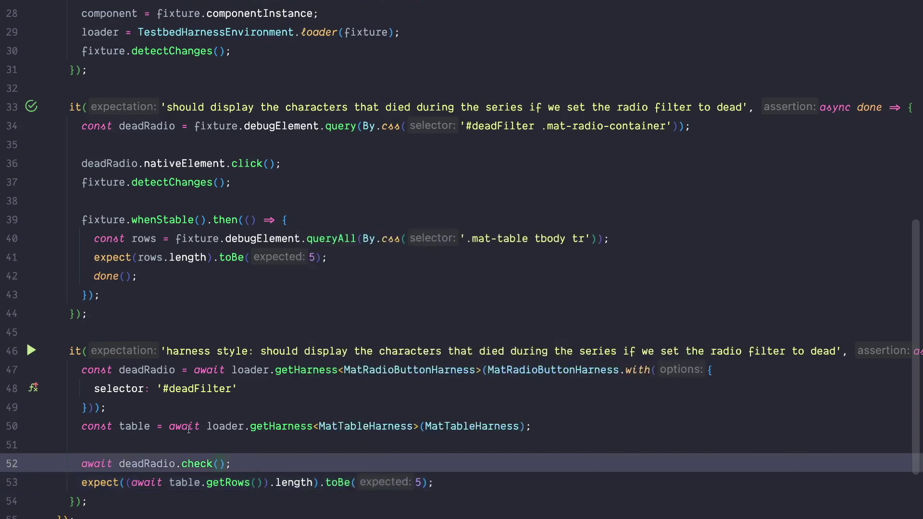
{"action": "left_click", "coordinate": [31, 350]}
{"action": "left_click", "coordinate": [108, 365]}
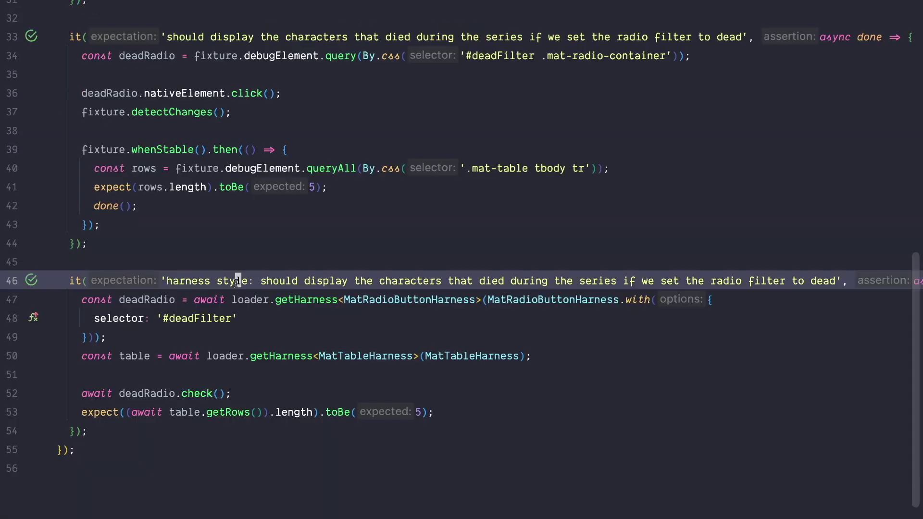
Hide the test results panel once the harness-style test reports passing.
{"action": "left_click", "coordinate": [486, 191]}
{"action": "scroll", "coordinate": [254, 191], "scroll_direction": "up", "scroll_amount": 1}
{"action": "scroll", "coordinate": [254, 191], "scroll_direction": "up", "scroll_amount": 2}
{"action": "scroll", "coordinate": [288, 194], "scroll_direction": "up", "scroll_amount": 2}
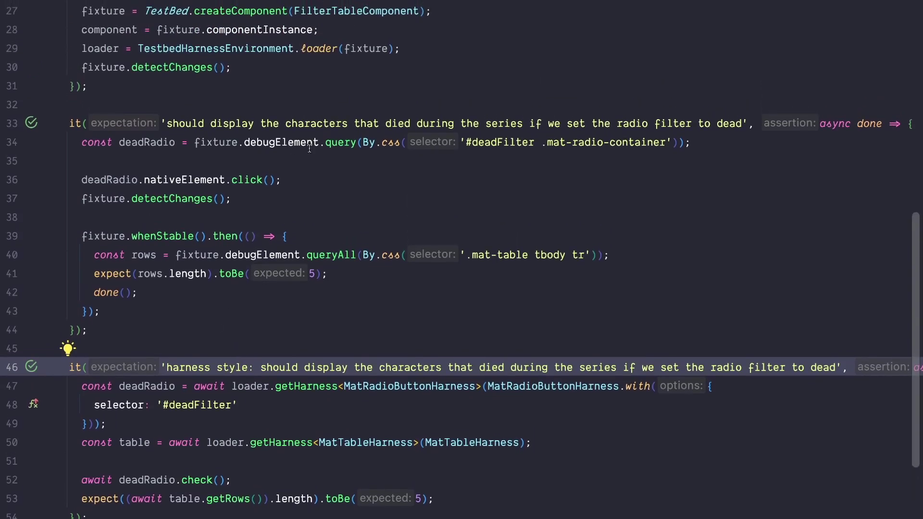
{"action": "left_click", "coordinate": [355, 180]}
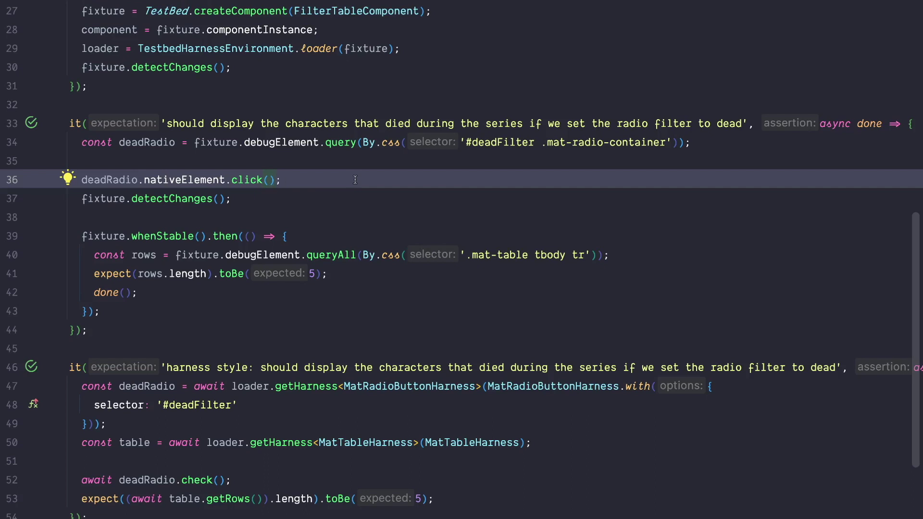
{"action": "left_click", "coordinate": [183, 182]}
{"action": "left_click", "coordinate": [171, 198]}
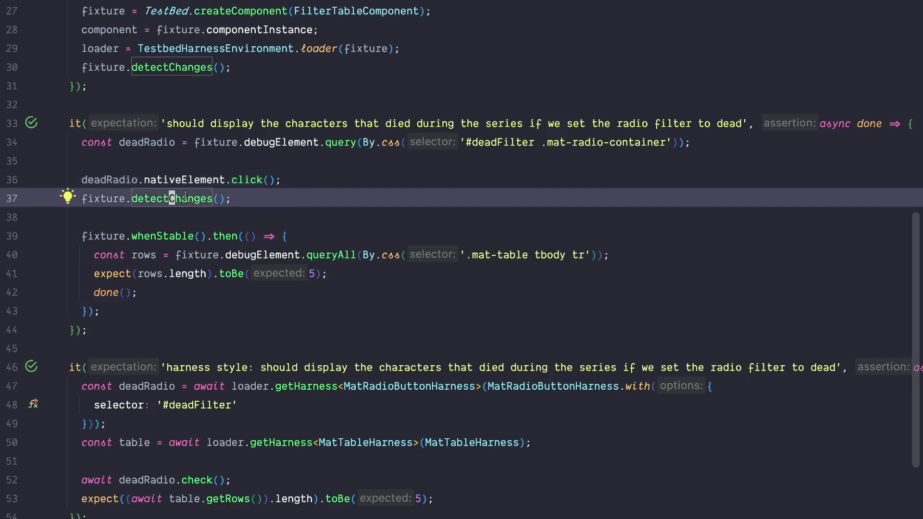
{"action": "left_click", "coordinate": [152, 236]}
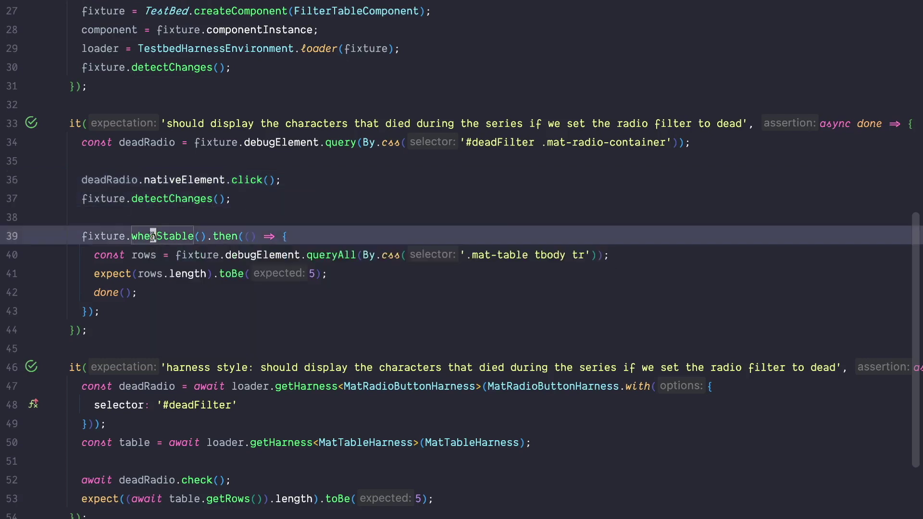
{"action": "key", "text": "Up"}
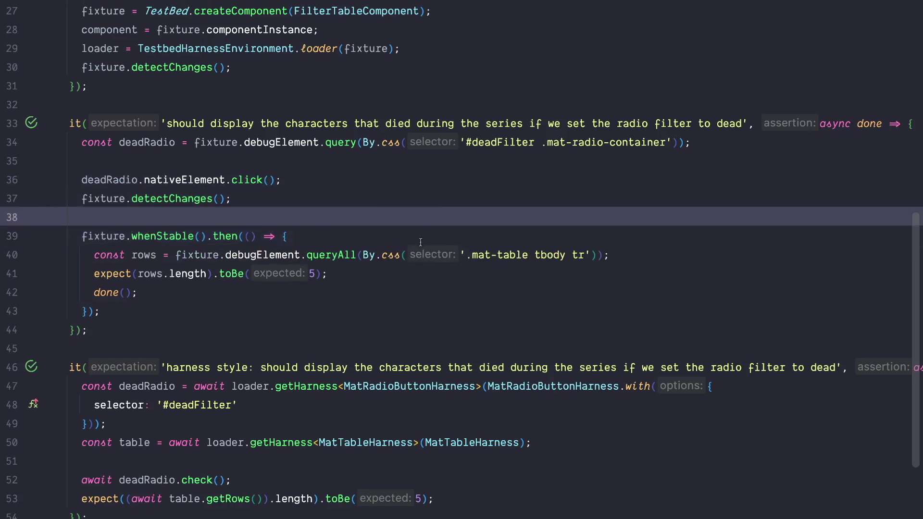
{"action": "left_click", "coordinate": [504, 256]}
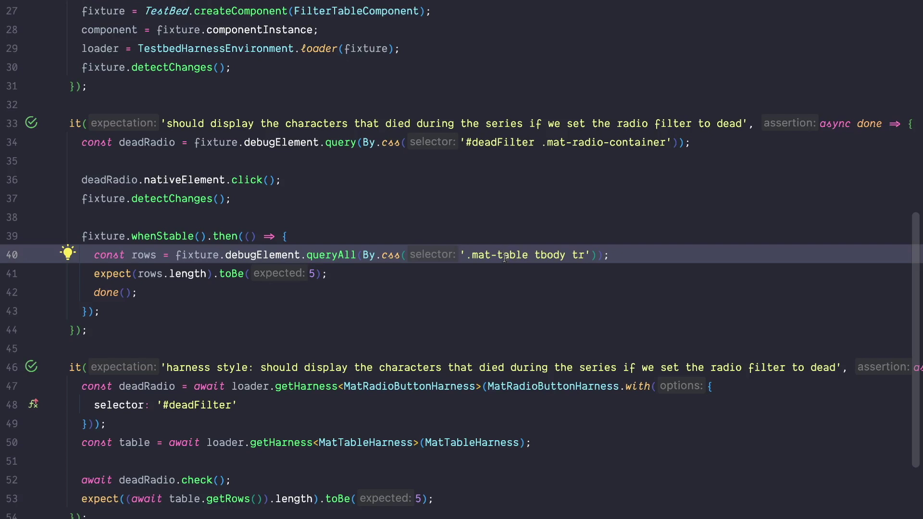
{"action": "scroll", "coordinate": [433, 245], "scroll_direction": "down", "scroll_amount": 3}
{"action": "left_click", "coordinate": [352, 239]}
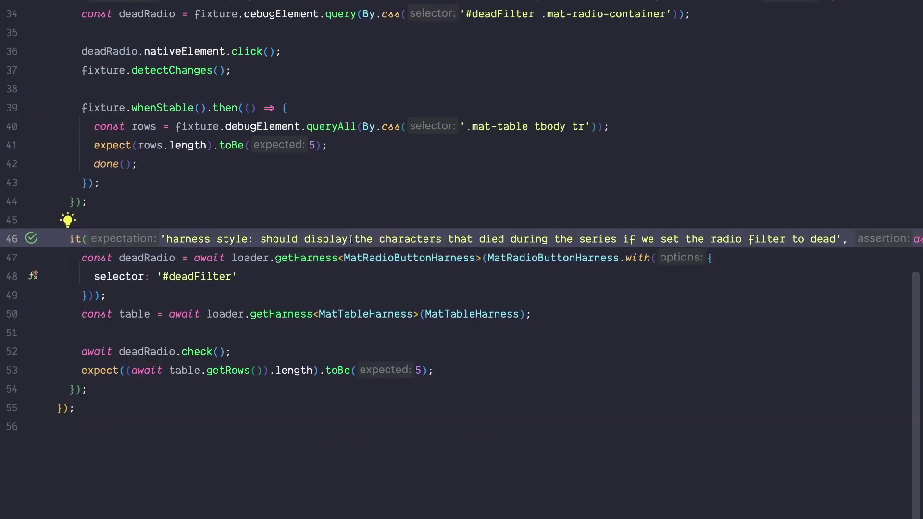